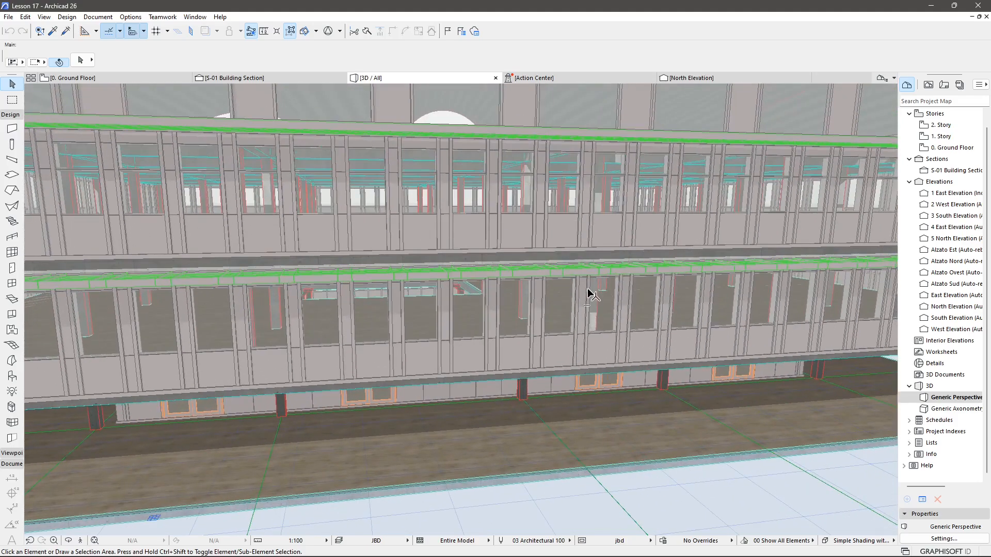
Step: Look over the sample models in 3D, from the curtain wall building past the roof examples to the small house
{"action": "left_click", "coordinate": [589, 293]}
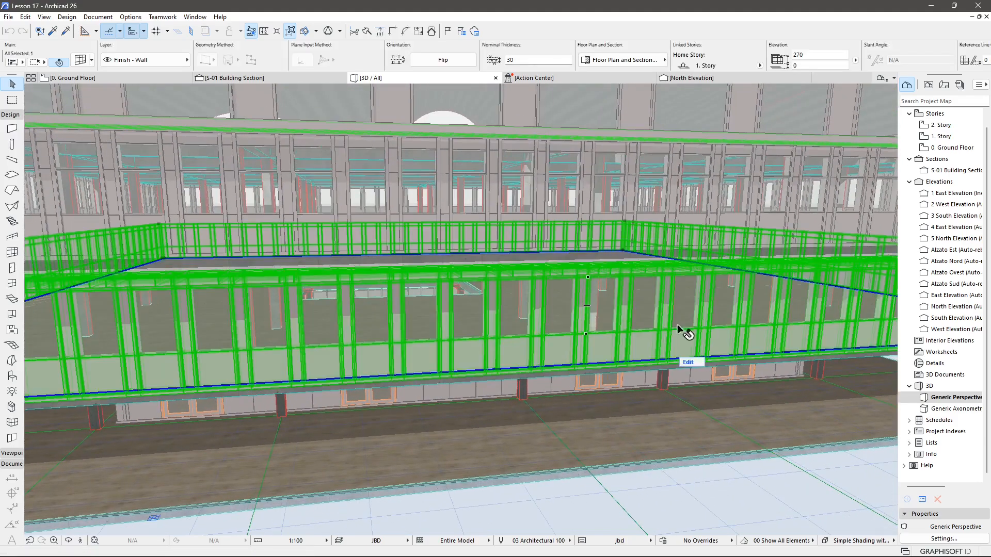
{"action": "scroll", "coordinate": [678, 326], "scroll_direction": "down", "scroll_amount": 8}
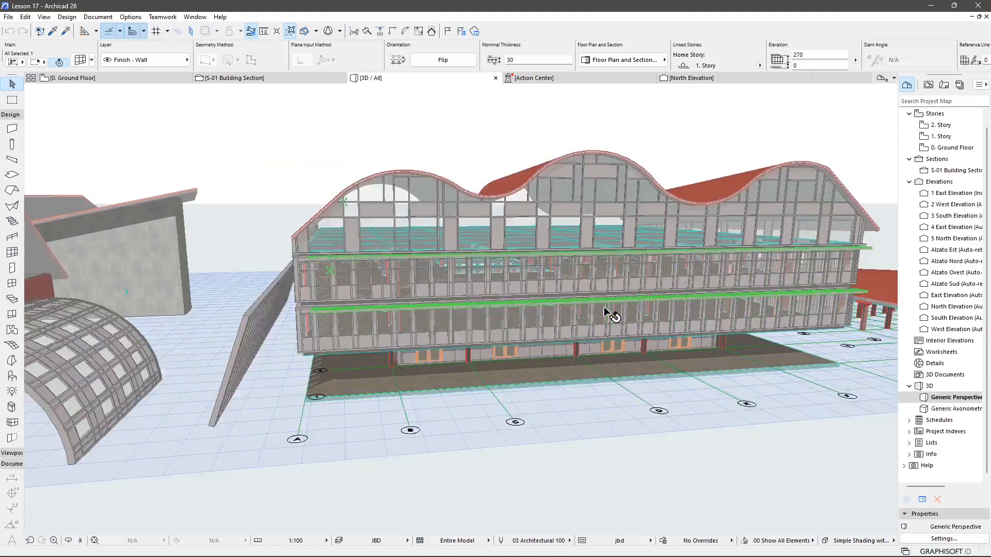
{"action": "scroll", "coordinate": [604, 310], "scroll_direction": "down", "scroll_amount": 2}
{"action": "middle_click_drag", "start_coordinate": [507, 284], "coordinate": [336, 284], "text": "shift"}
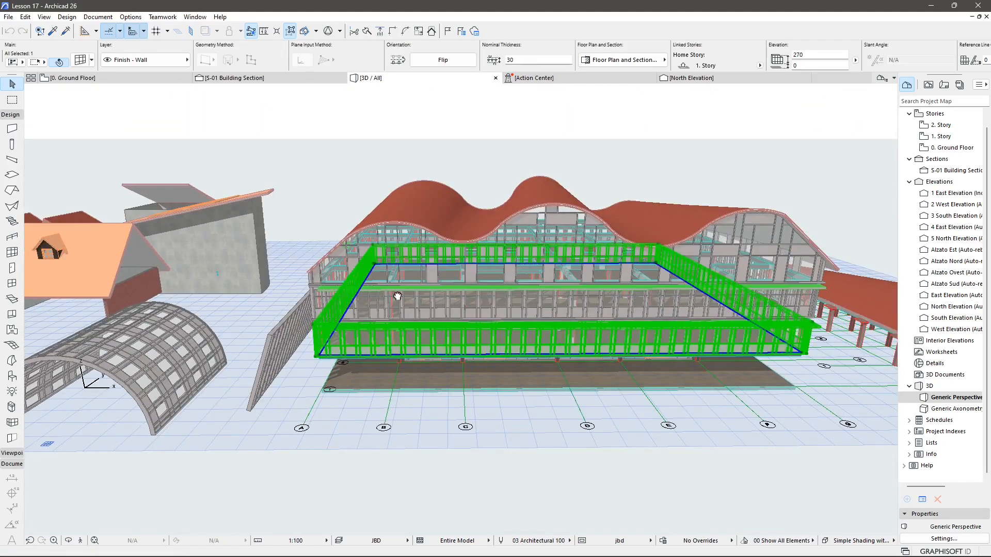
{"action": "middle_click_drag", "start_coordinate": [398, 296], "coordinate": [603, 299]}
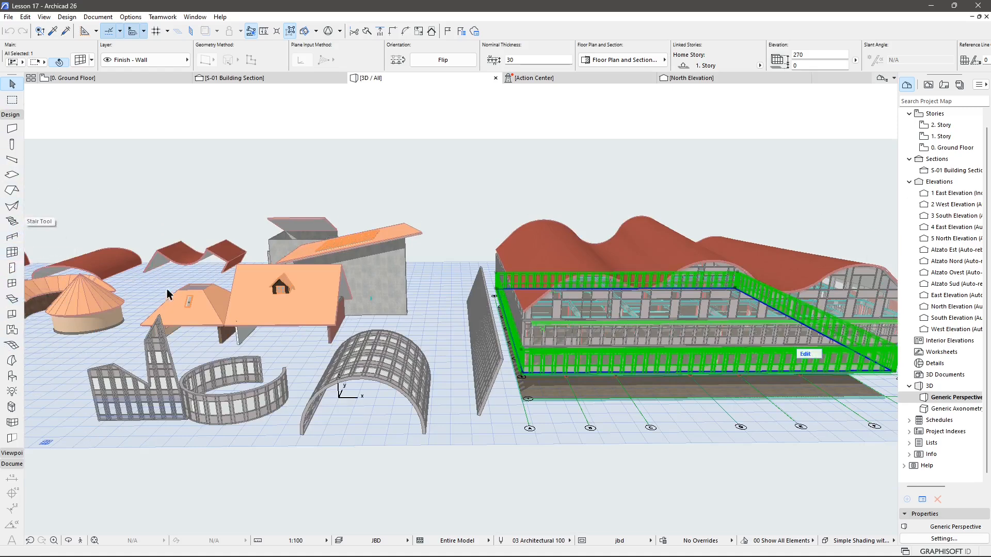
{"action": "middle_click_drag", "start_coordinate": [167, 294], "coordinate": [146, 270]}
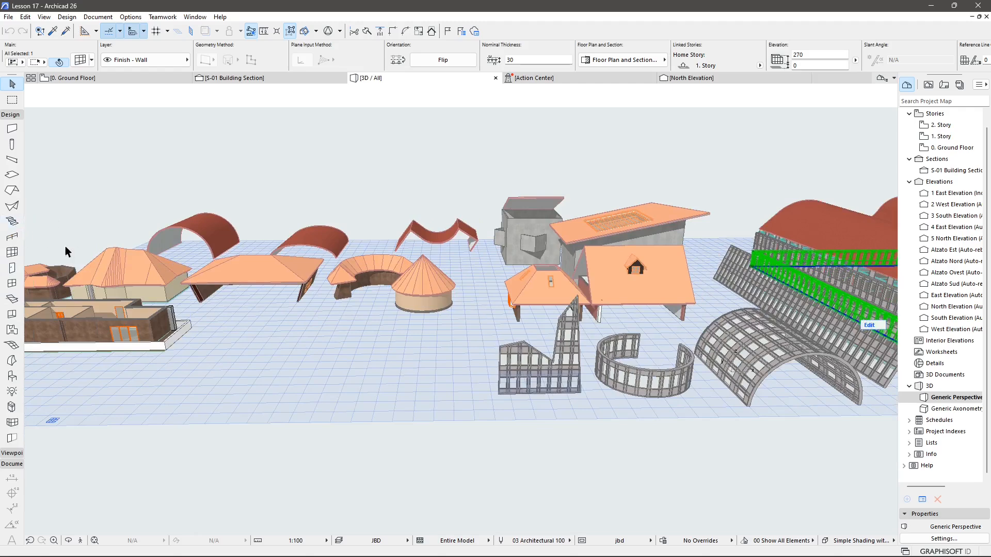
{"action": "middle_click_drag", "start_coordinate": [47, 363], "coordinate": [79, 367]}
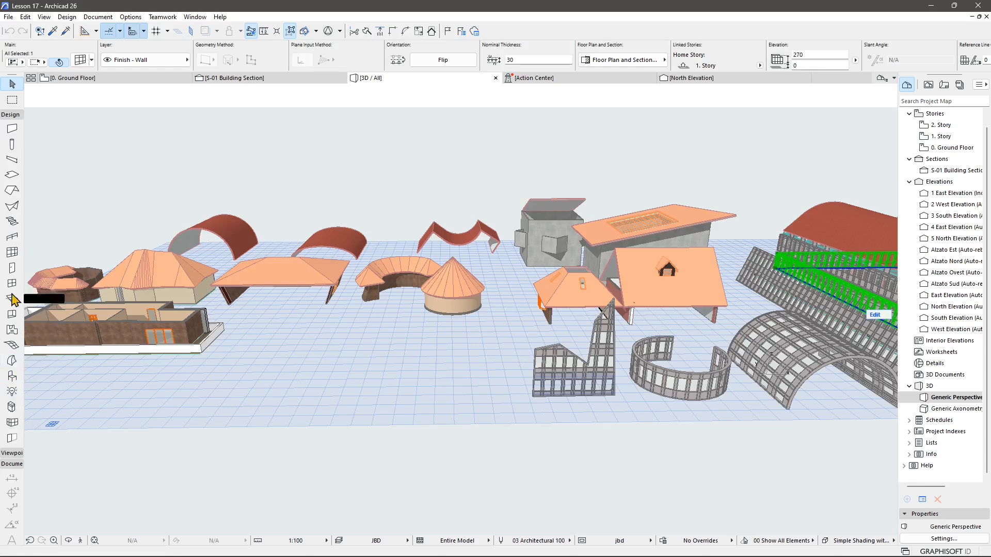
{"action": "middle_click_drag", "start_coordinate": [120, 362], "coordinate": [262, 374]}
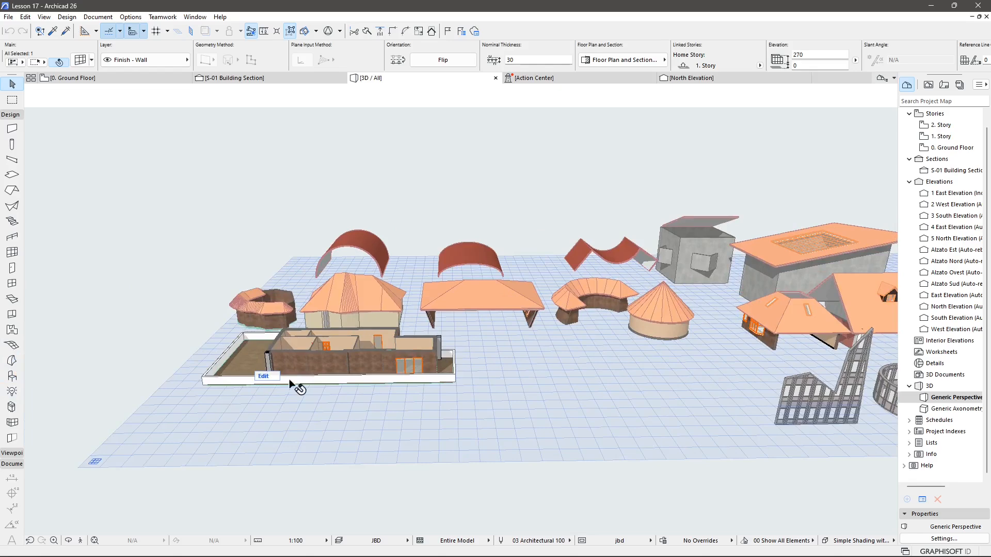
{"action": "key", "text": "Escape"}
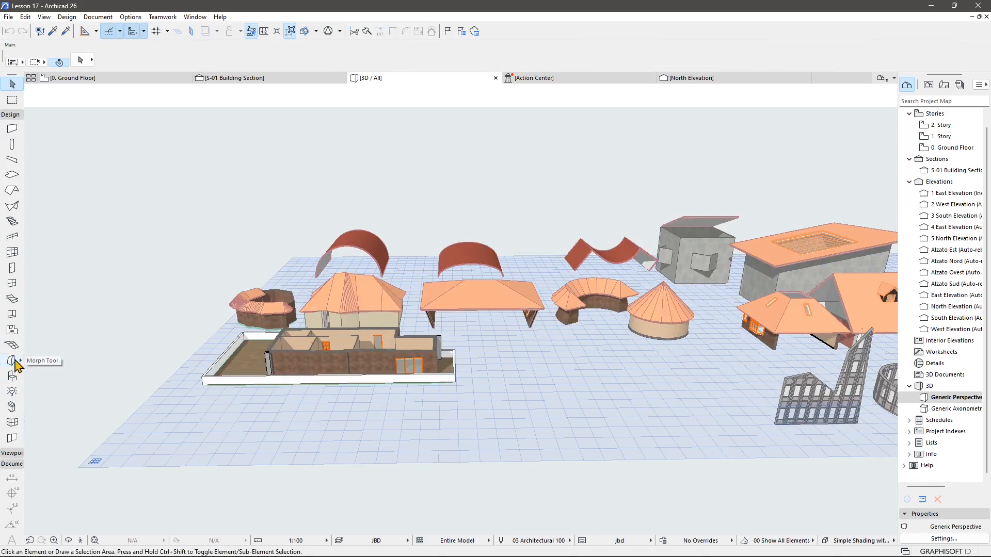
Step: Examine the interior rooms of the small brick house in the 3D view from above
{"action": "scroll", "coordinate": [214, 382], "scroll_direction": "up", "scroll_amount": 10}
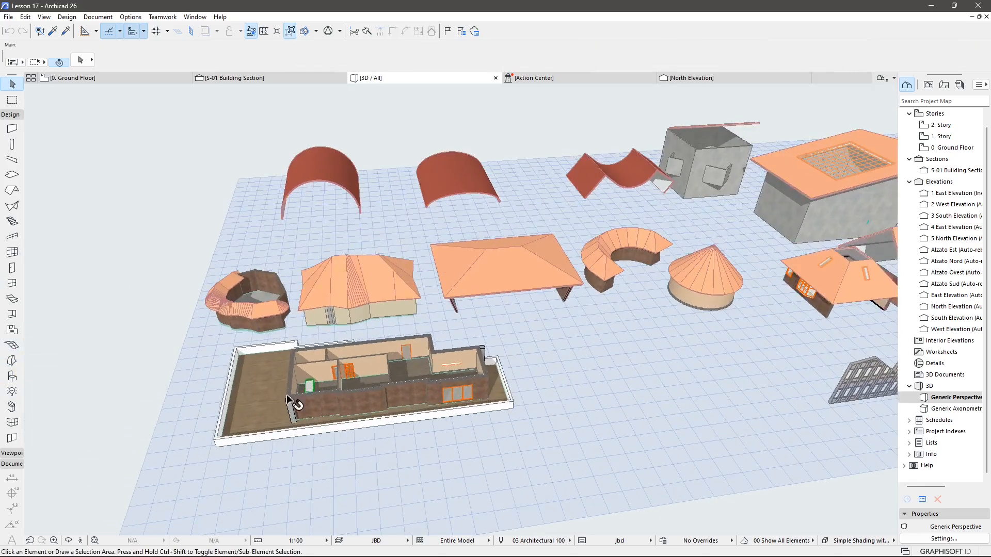
{"action": "middle_click_drag", "start_coordinate": [266, 374], "coordinate": [536, 444], "text": "shift"}
{"action": "scroll", "coordinate": [442, 450], "scroll_direction": "up", "scroll_amount": 3}
{"action": "middle_click_drag", "start_coordinate": [444, 454], "coordinate": [420, 379], "text": "shift"}
{"action": "middle_click_drag", "start_coordinate": [632, 426], "coordinate": [351, 330], "text": "shift"}
{"action": "scroll", "coordinate": [422, 286], "scroll_direction": "down", "scroll_amount": 4}
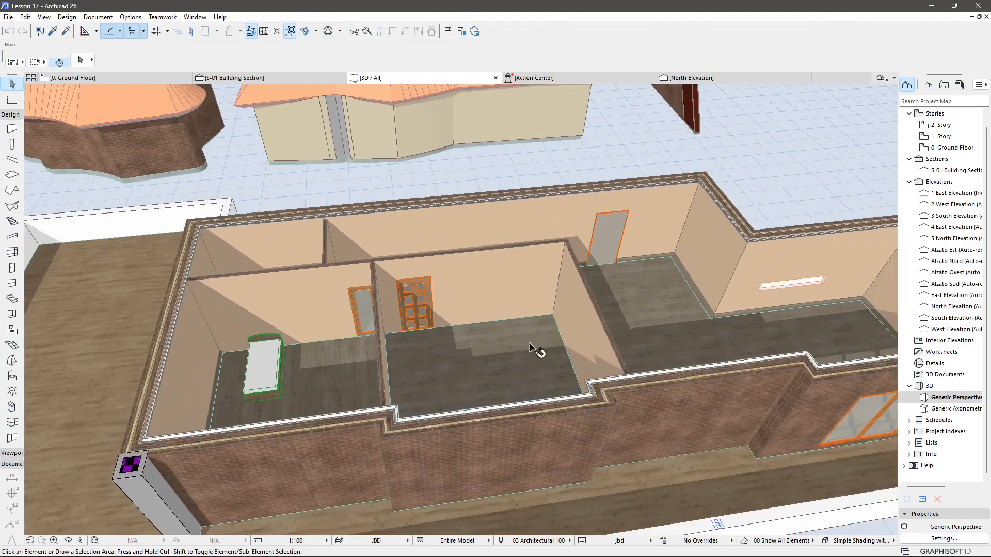
{"action": "middle_click_drag", "start_coordinate": [537, 350], "coordinate": [473, 343], "text": "shift"}
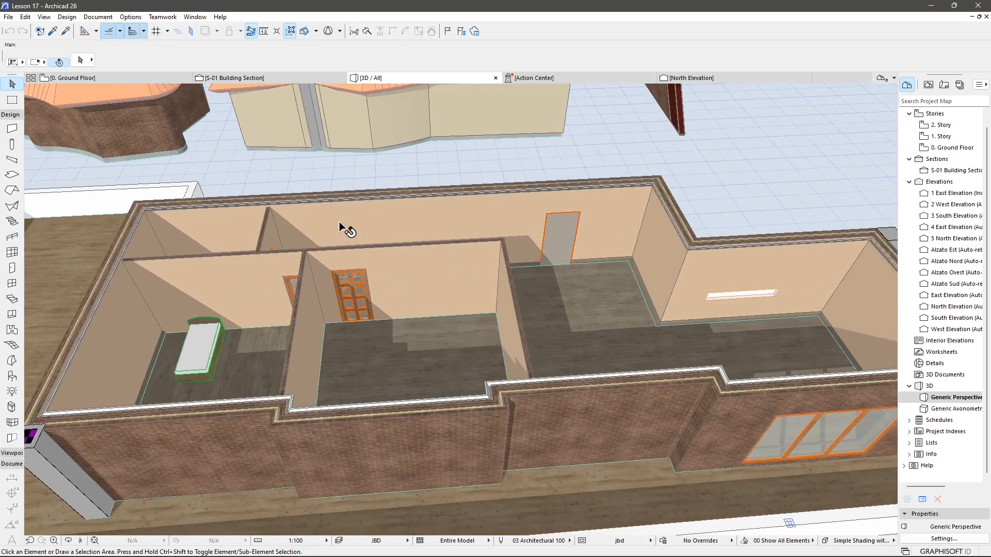
Step: Open the 1. Story floor plan and bring up the small house's bathroom with the toilet
{"action": "left_click", "coordinate": [124, 78]}
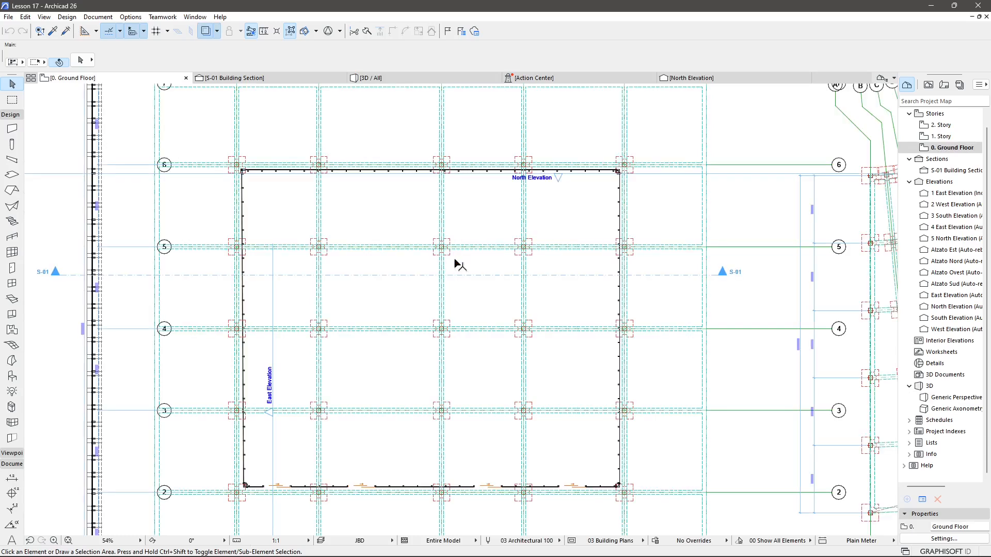
{"action": "scroll", "coordinate": [363, 354], "scroll_direction": "down", "scroll_amount": 5}
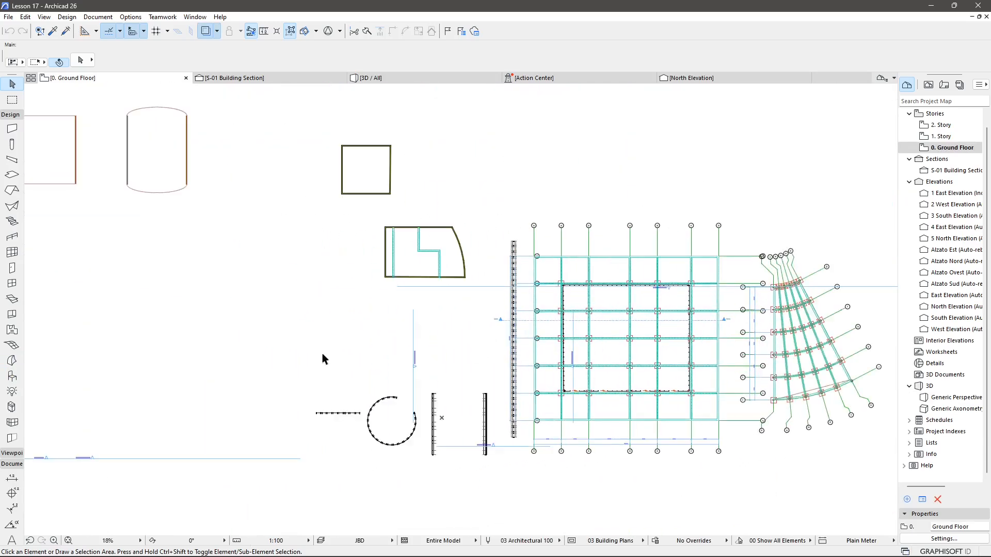
{"action": "middle_click_drag", "start_coordinate": [208, 380], "coordinate": [535, 386]}
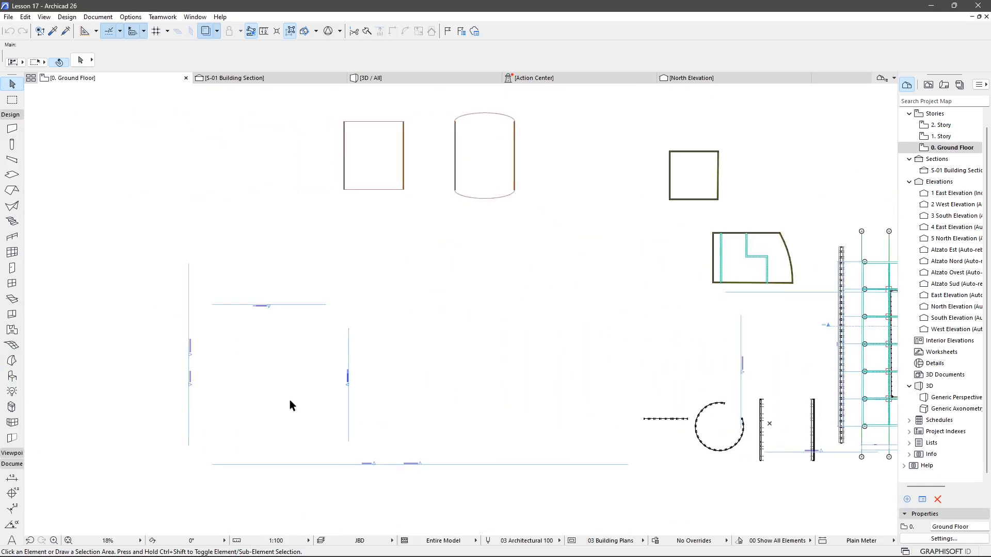
{"action": "scroll", "coordinate": [334, 405], "scroll_direction": "up", "scroll_amount": 3}
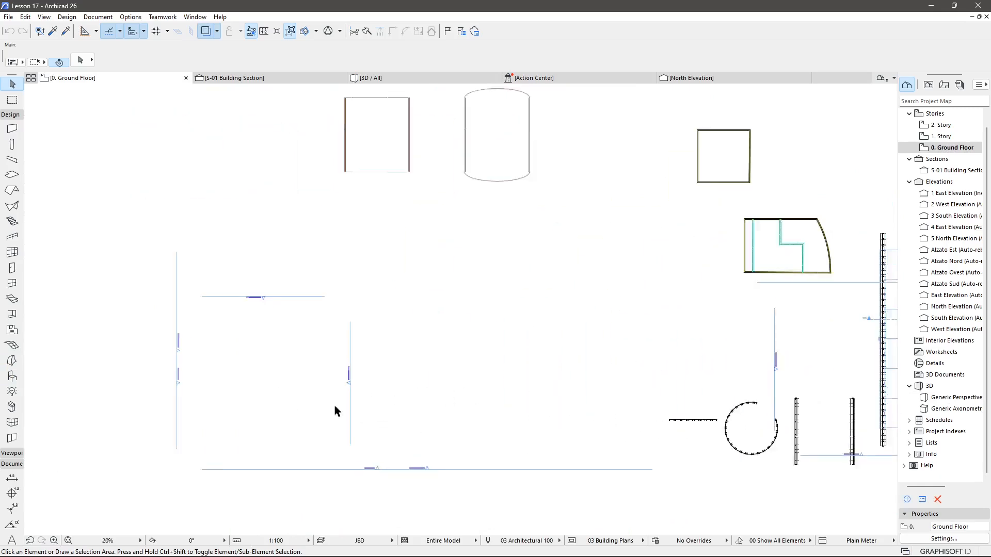
{"action": "double_click", "coordinate": [944, 136]}
{"action": "scroll", "coordinate": [268, 369], "scroll_direction": "up", "scroll_amount": 6}
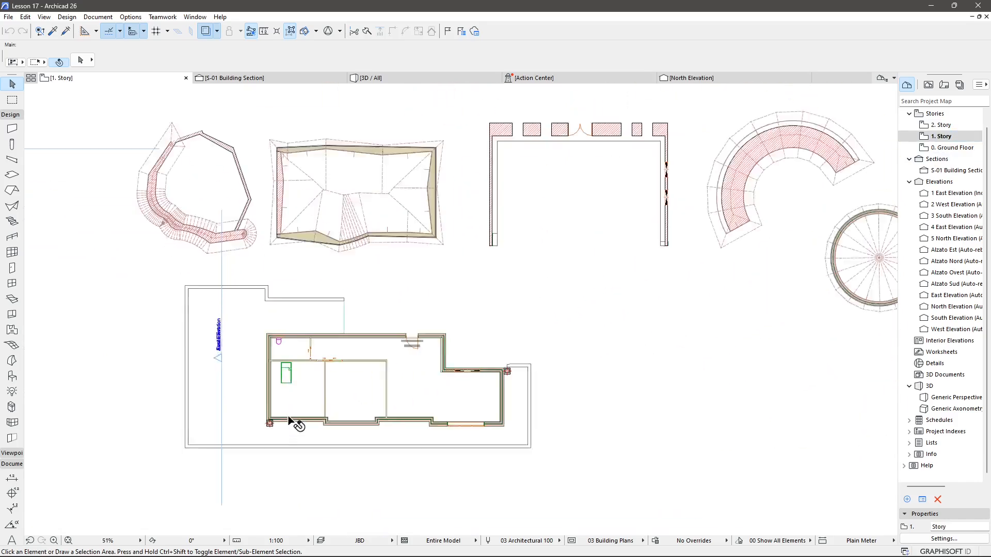
{"action": "scroll", "coordinate": [325, 261], "scroll_direction": "up", "scroll_amount": 6}
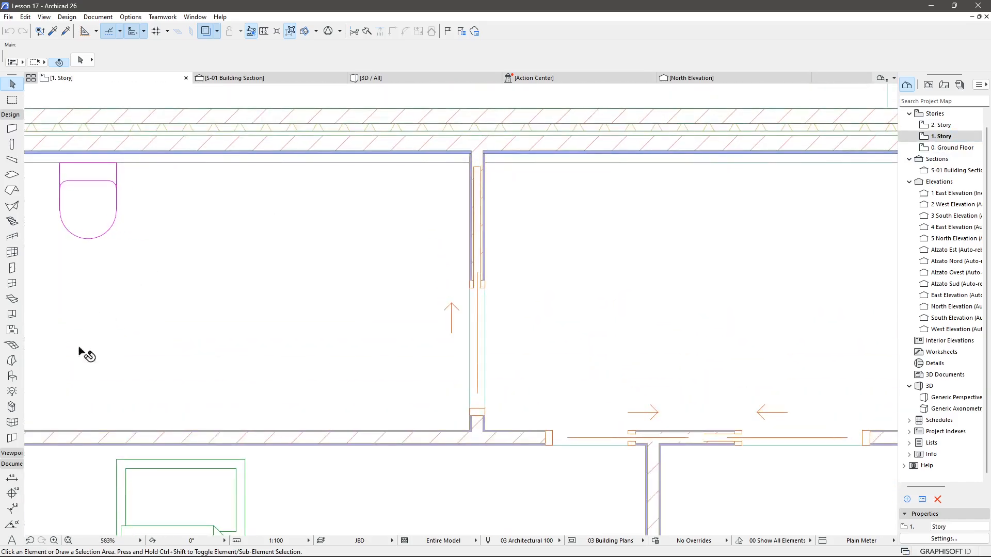
Step: Create a box morph 180 by 50 with an extrusion length of 10 in the bathroom corner beside the sliding-door partition
{"action": "left_click", "coordinate": [11, 361]}
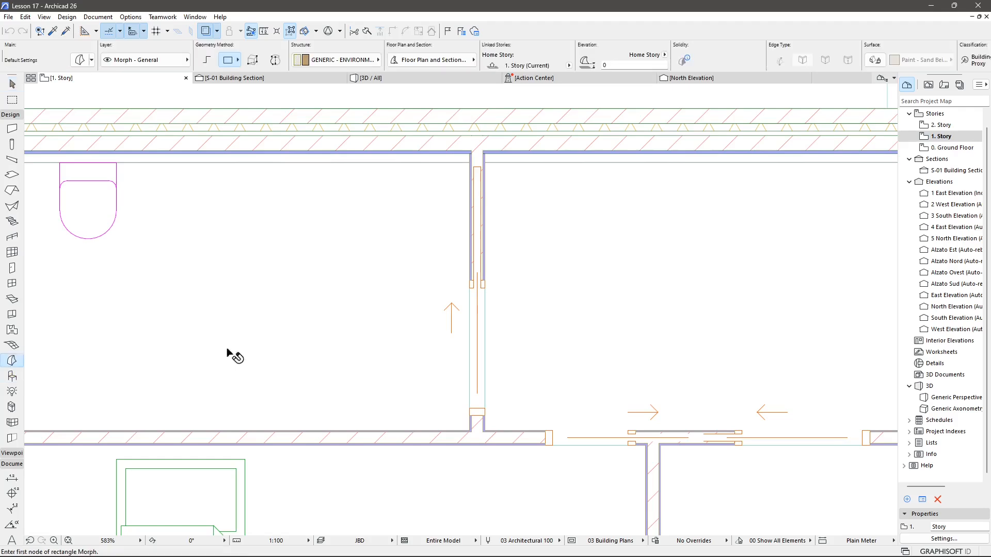
{"action": "left_click", "coordinate": [238, 61]}
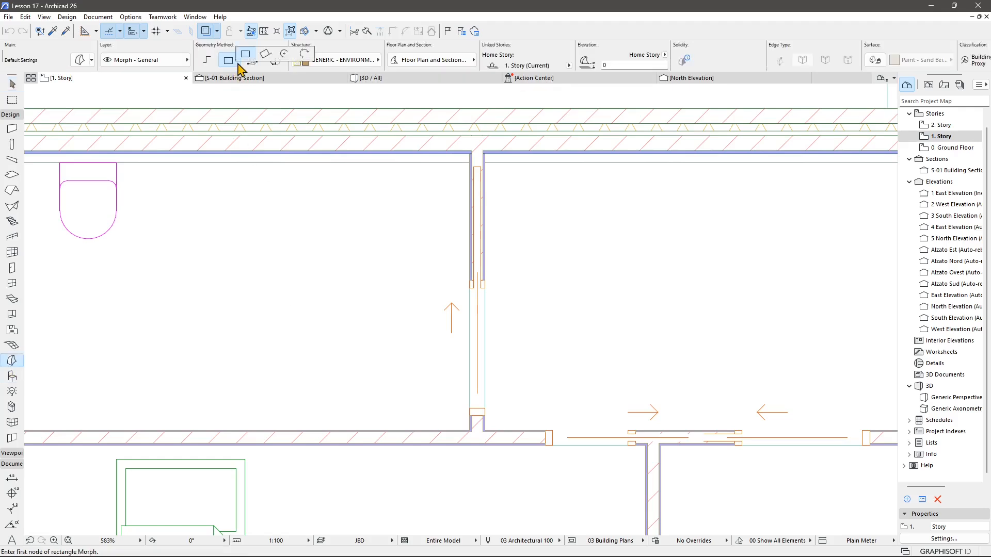
{"action": "left_click", "coordinate": [254, 2]}
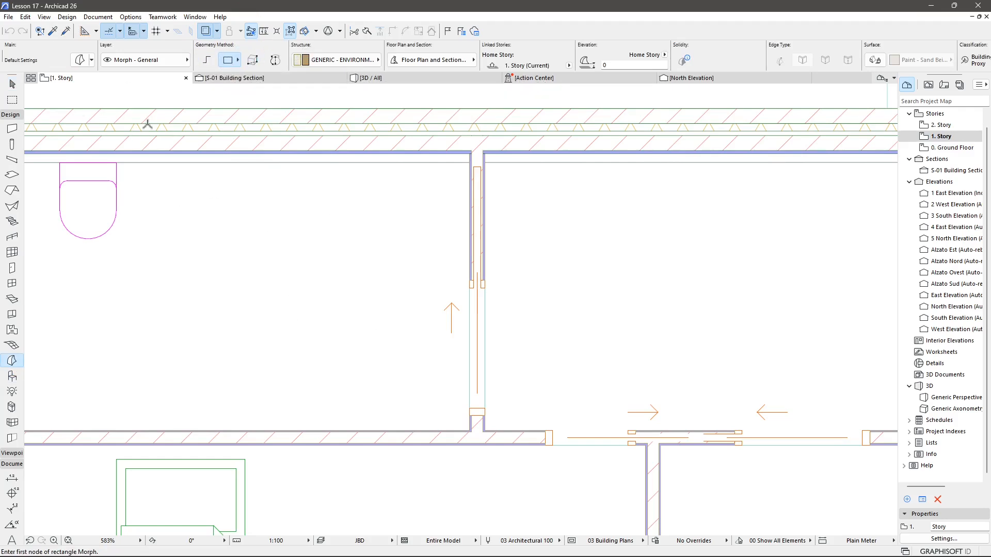
{"action": "left_click", "coordinate": [255, 62]}
{"action": "scroll", "coordinate": [325, 170], "scroll_direction": "up", "scroll_amount": 3}
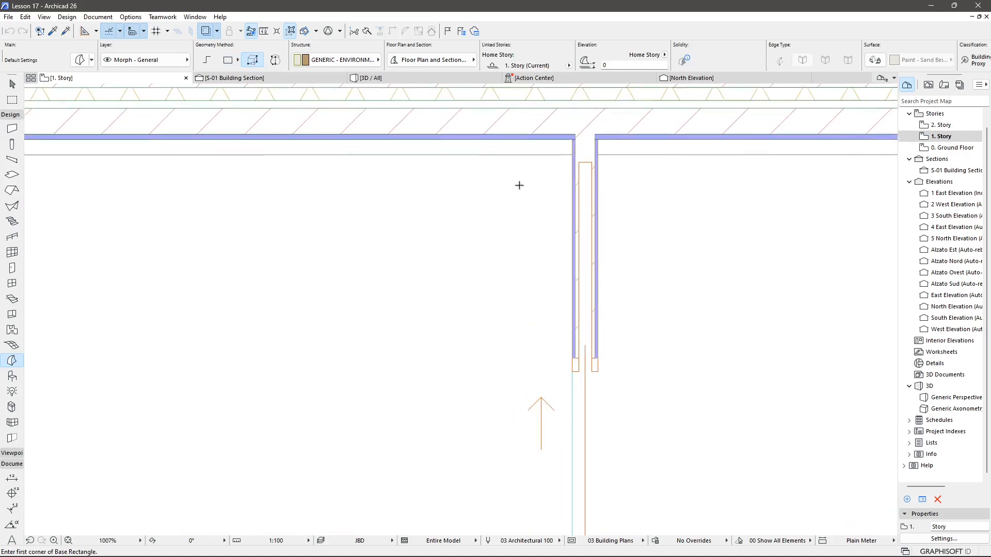
{"action": "left_click", "coordinate": [569, 143]}
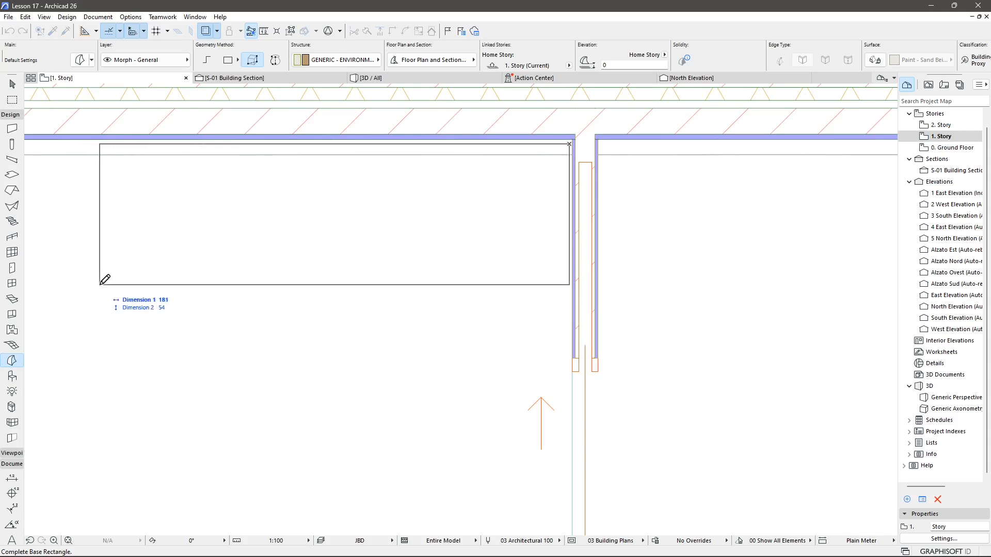
{"action": "key", "text": "Tab"}
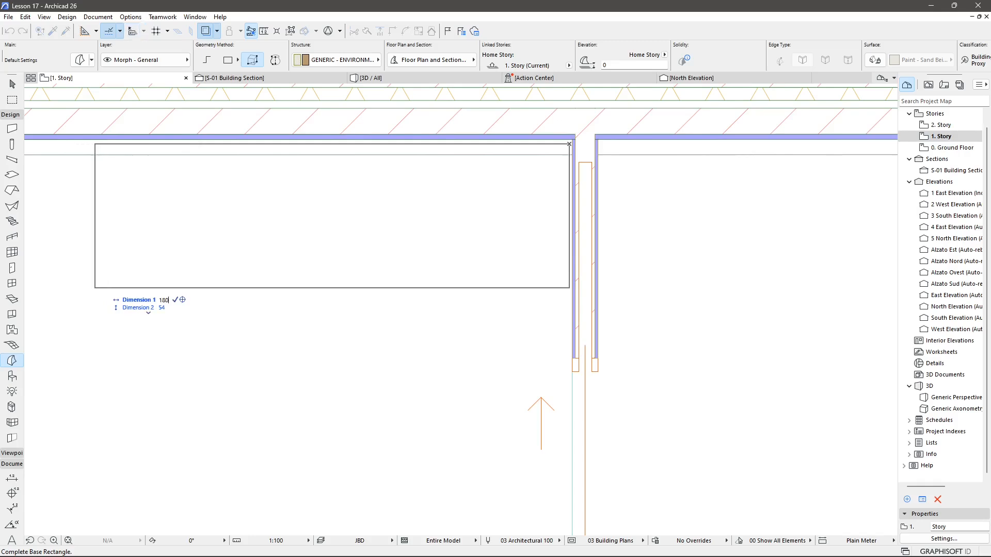
{"action": "key", "text": "Tab"}
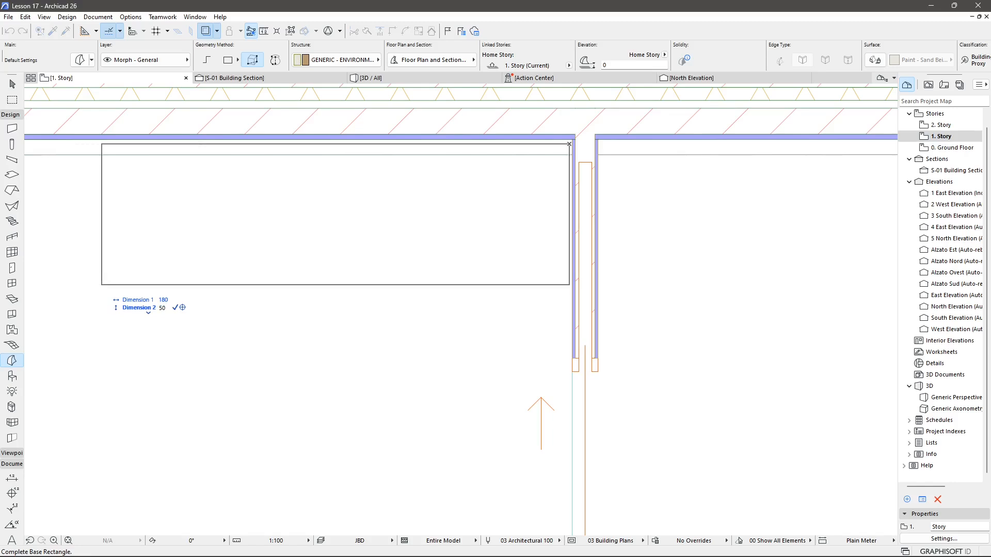
{"action": "key", "text": "Return"}
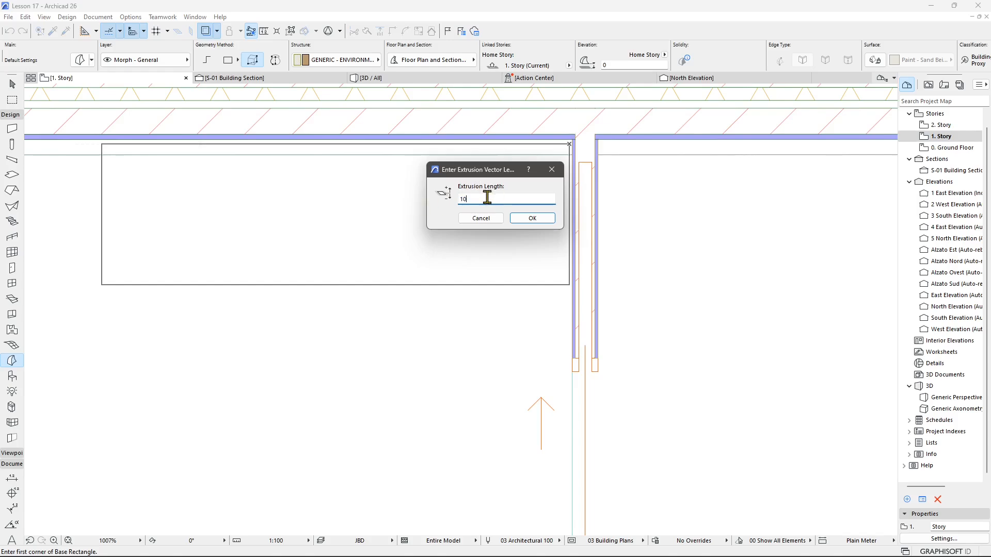
{"action": "left_click", "coordinate": [539, 222]}
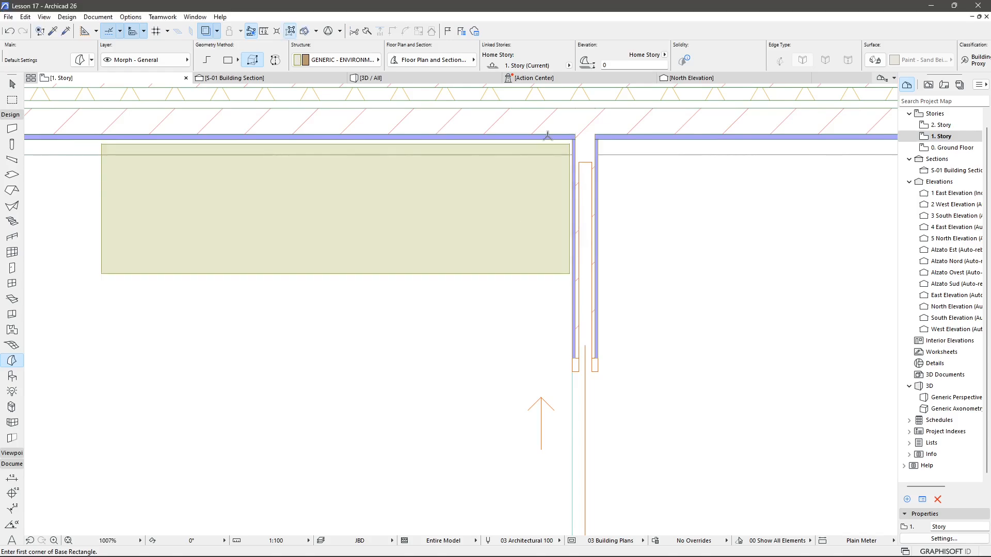
Step: Show the new box morph on the bathroom floor close up in the 3D view
{"action": "key", "text": "F3"}
{"action": "scroll", "coordinate": [449, 235], "scroll_direction": "up", "scroll_amount": 10}
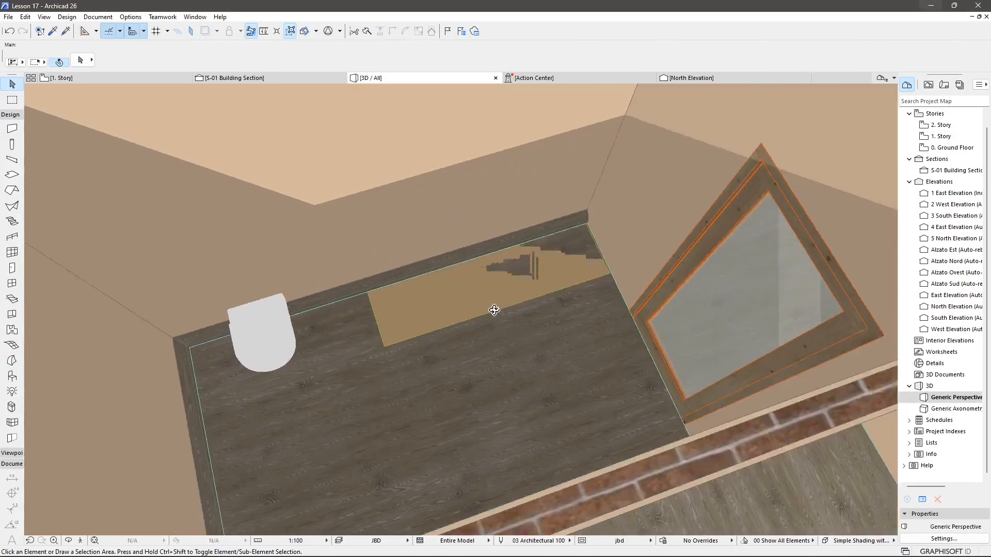
{"action": "middle_click_drag", "start_coordinate": [494, 309], "coordinate": [458, 287], "text": "shift"}
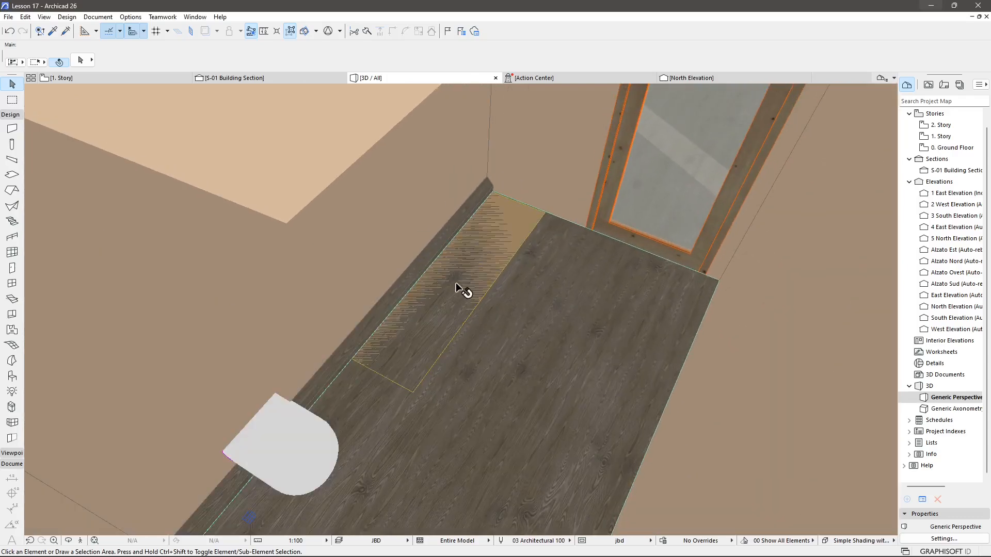
{"action": "middle_click_drag", "start_coordinate": [502, 242], "coordinate": [497, 255]}
{"action": "scroll", "coordinate": [496, 255], "scroll_direction": "up", "scroll_amount": 2}
{"action": "middle_click_drag", "start_coordinate": [500, 318], "coordinate": [499, 290], "text": "shift"}
{"action": "left_click", "coordinate": [499, 300]}
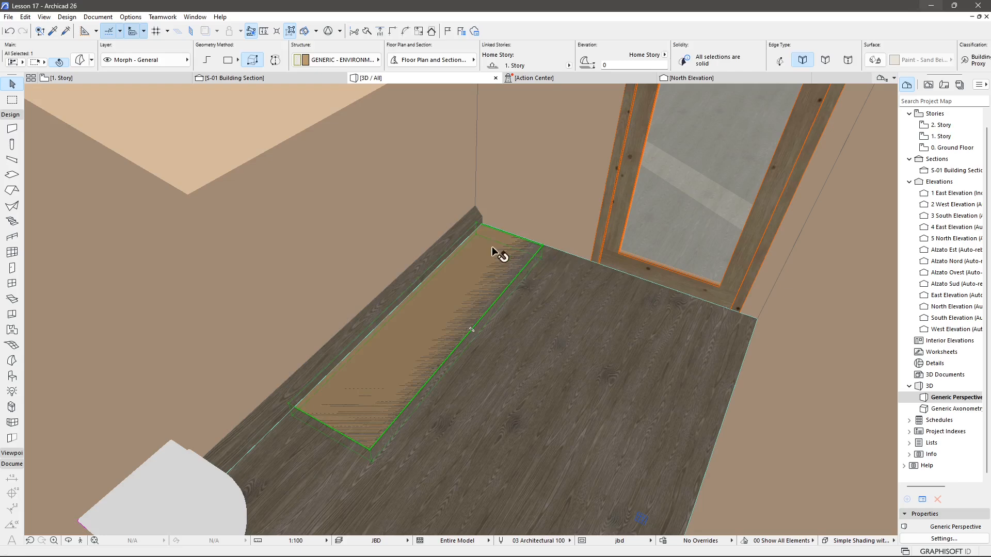
{"action": "left_click", "coordinate": [579, 389]}
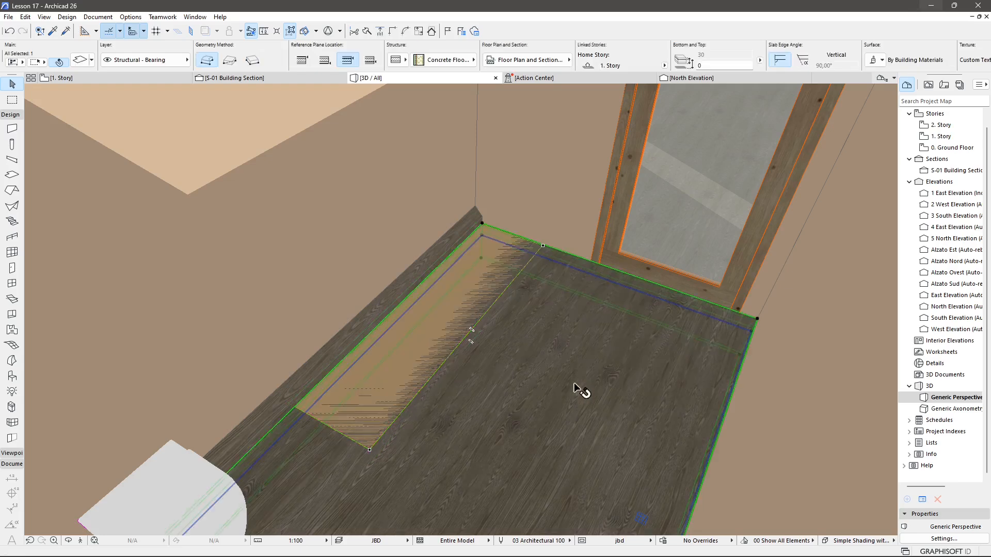
{"action": "left_click", "coordinate": [426, 308]}
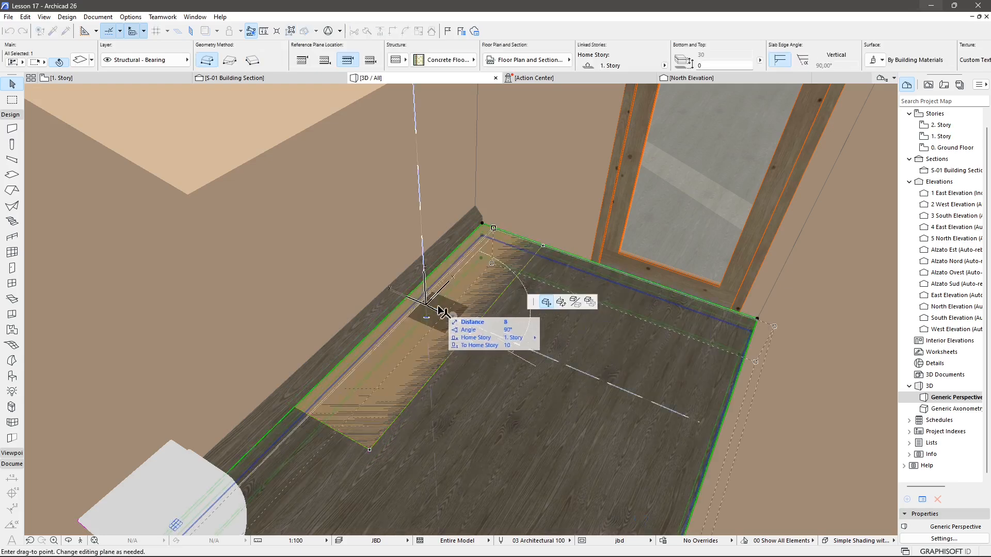
{"action": "key", "text": "Escape"}
{"action": "key", "text": "Escape"}
Step: Set the box morph's elevation above its home story to 50 and deselect it
{"action": "left_click", "coordinate": [448, 308]}
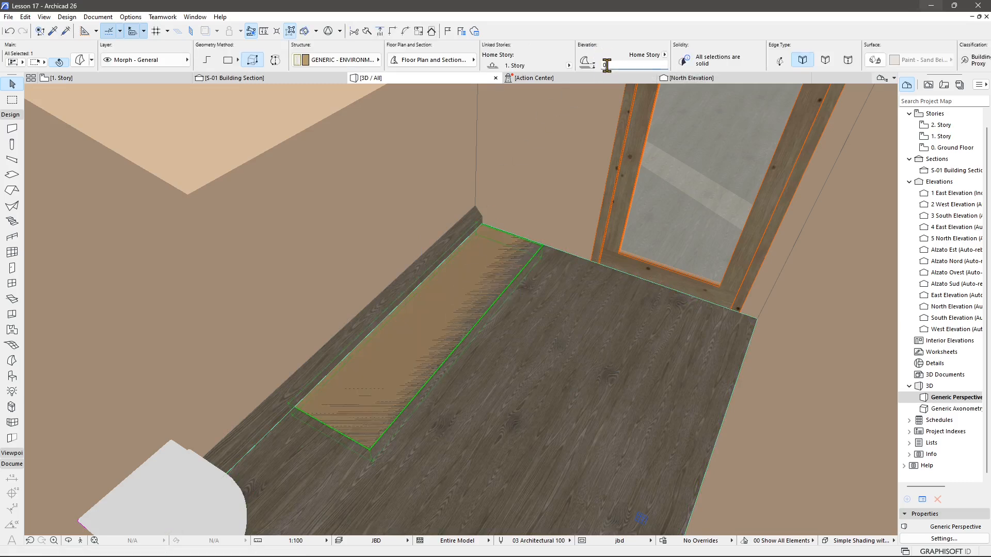
{"action": "left_click_drag", "start_coordinate": [606, 65], "coordinate": [598, 68]}
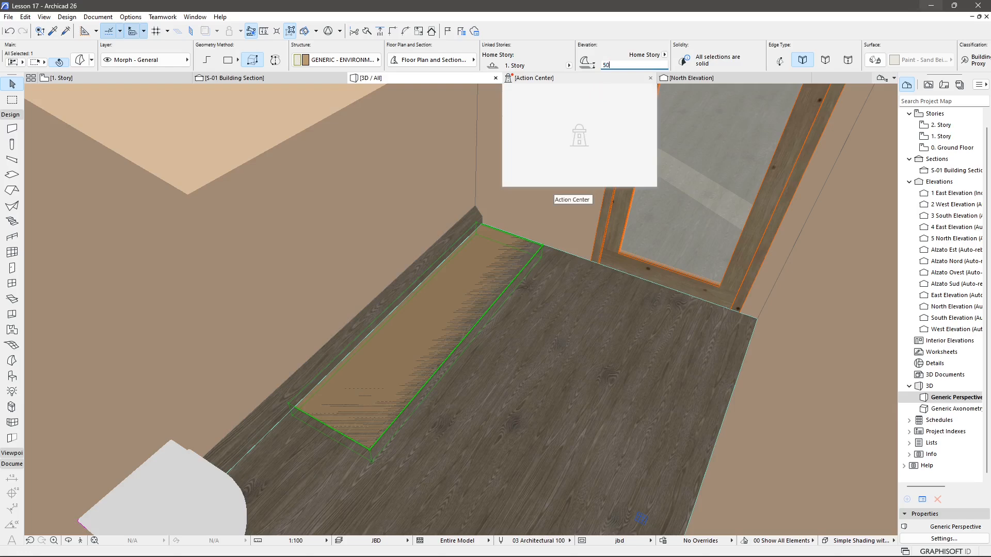
{"action": "key", "text": "Return"}
{"action": "key", "text": "Escape"}
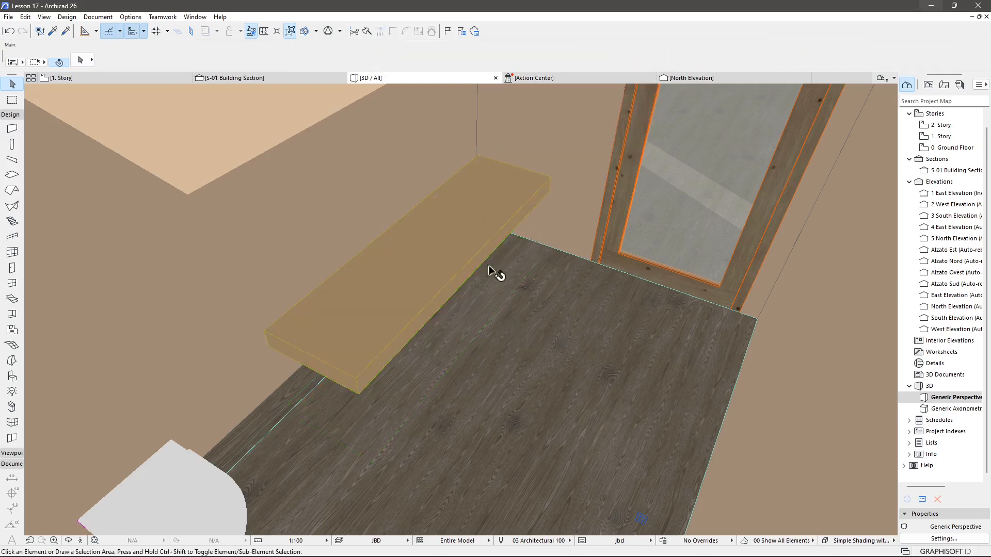
{"action": "middle_click_drag", "start_coordinate": [490, 270], "coordinate": [427, 247], "text": "shift"}
{"action": "scroll", "coordinate": [432, 255], "scroll_direction": "up", "scroll_amount": 3}
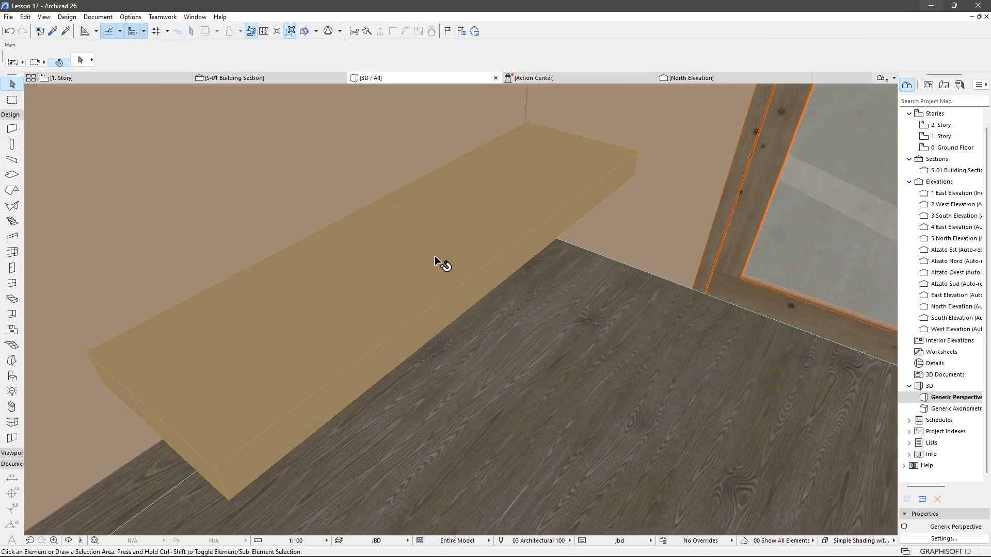
Step: Offset a copy of the box morph's front face outline inward by 2
{"action": "left_click", "coordinate": [449, 238]}
{"action": "middle_click_drag", "start_coordinate": [556, 296], "coordinate": [549, 305], "text": "shift"}
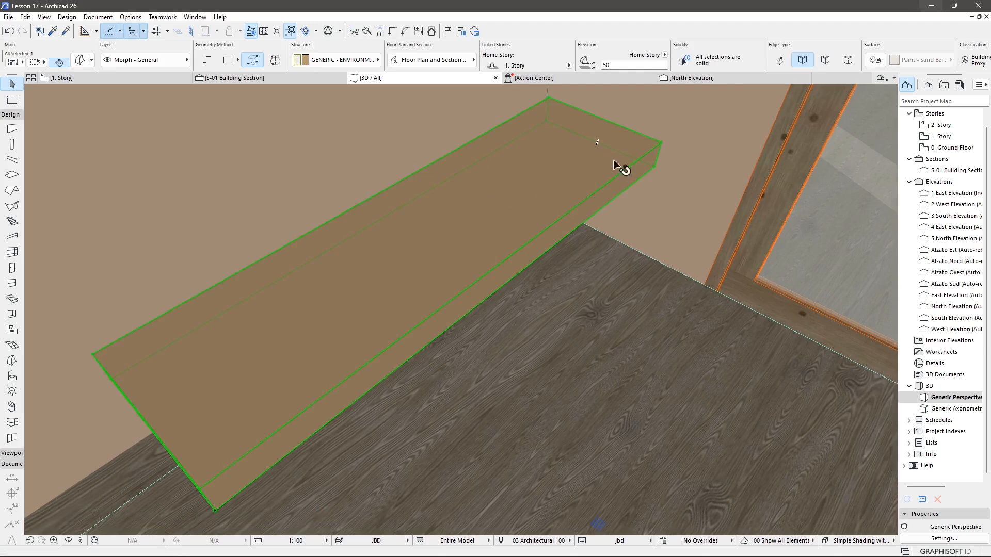
{"action": "middle_click_drag", "start_coordinate": [516, 191], "coordinate": [498, 225], "text": "shift"}
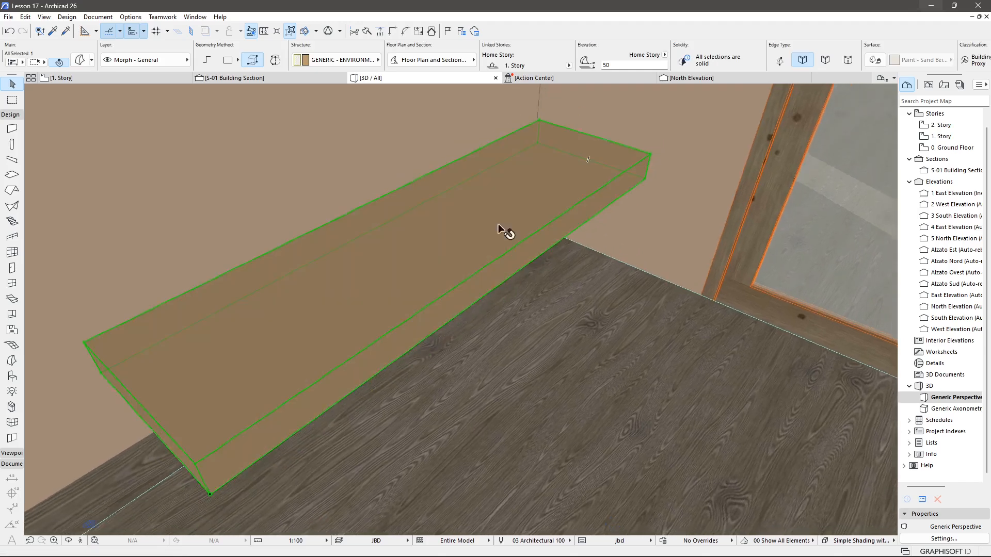
{"action": "middle_click_drag", "start_coordinate": [356, 356], "coordinate": [432, 284], "text": "shift"}
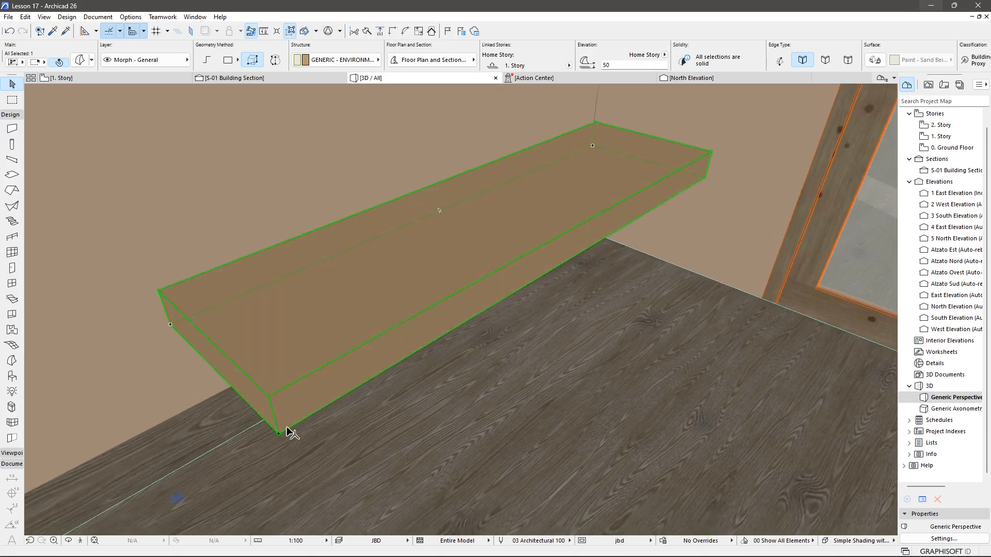
{"action": "left_click", "coordinate": [582, 233]}
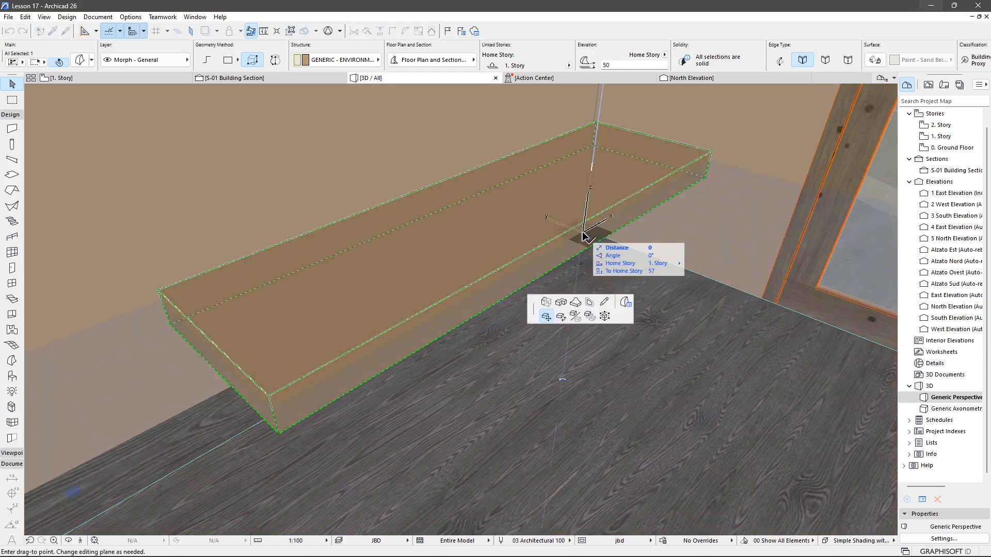
{"action": "left_click", "coordinate": [590, 303]}
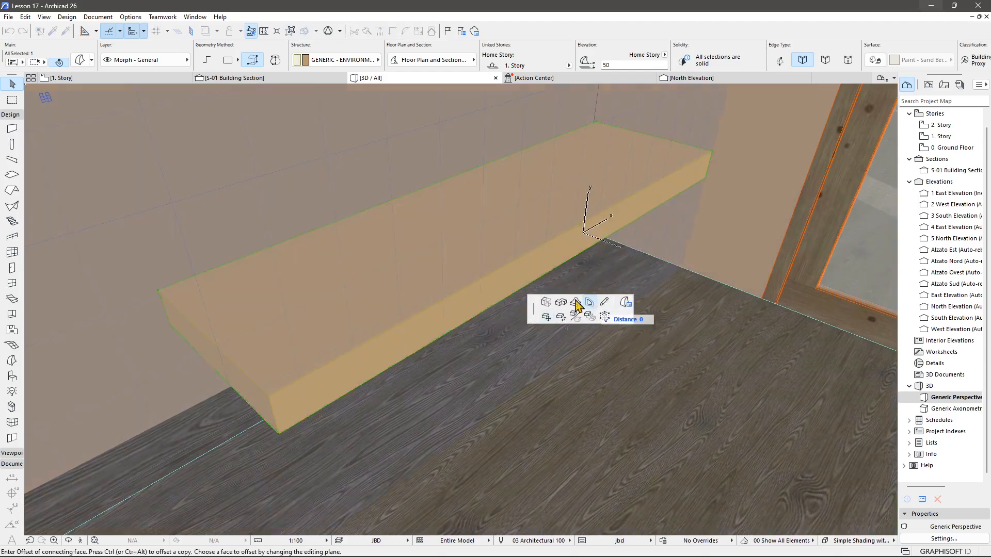
{"action": "left_click", "coordinate": [515, 270]}
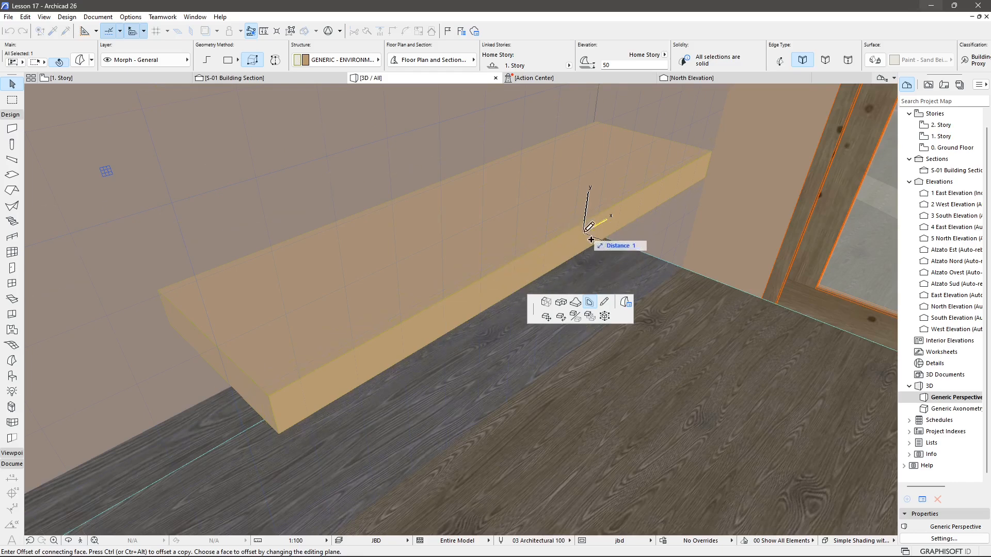
{"action": "scroll", "coordinate": [586, 236], "scroll_direction": "up", "scroll_amount": 5}
{"action": "middle_click_drag", "start_coordinate": [545, 258], "coordinate": [525, 250]}
{"action": "scroll", "coordinate": [526, 240], "scroll_direction": "down", "scroll_amount": 1}
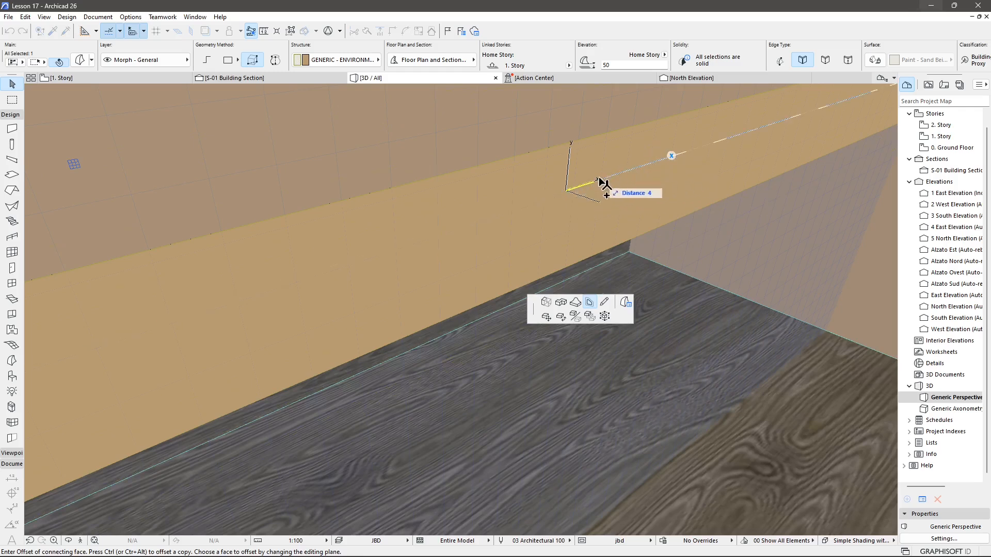
{"action": "type", "text": "2"}
{"action": "key", "text": "Return"}
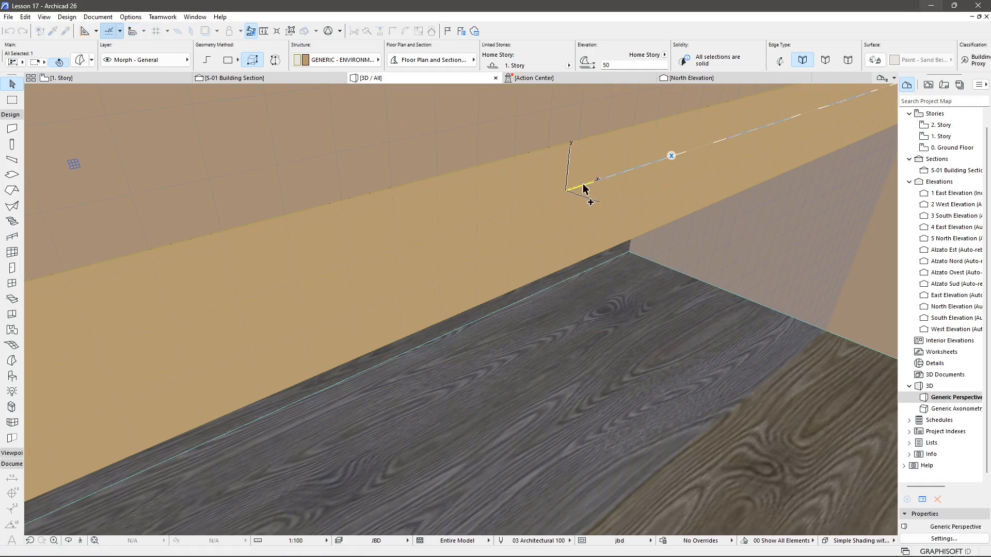
Step: Push the inner front face of the box morph 48 inward to hollow it out
{"action": "scroll", "coordinate": [524, 248], "scroll_direction": "down", "scroll_amount": 5}
{"action": "scroll", "coordinate": [530, 240], "scroll_direction": "up", "scroll_amount": 2}
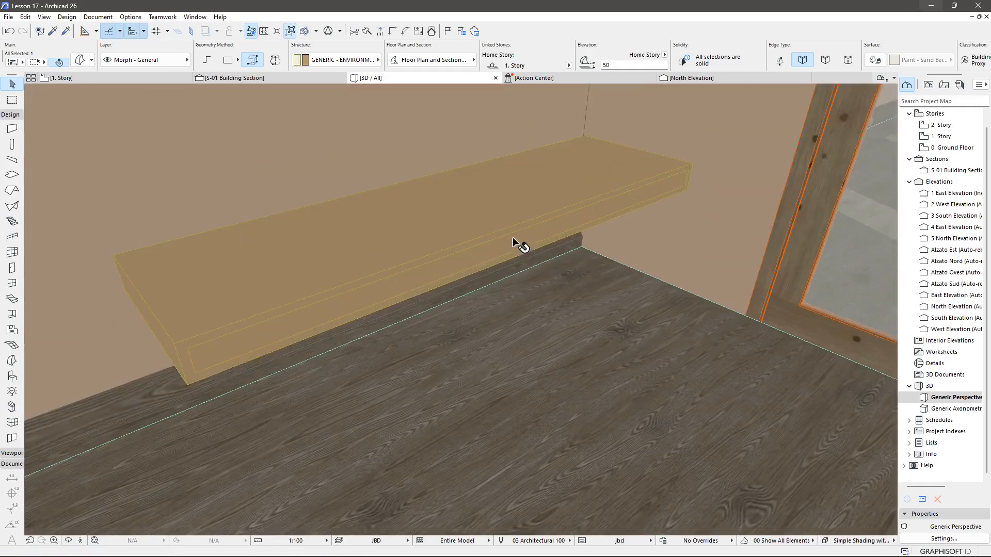
{"action": "left_click", "coordinate": [471, 250]}
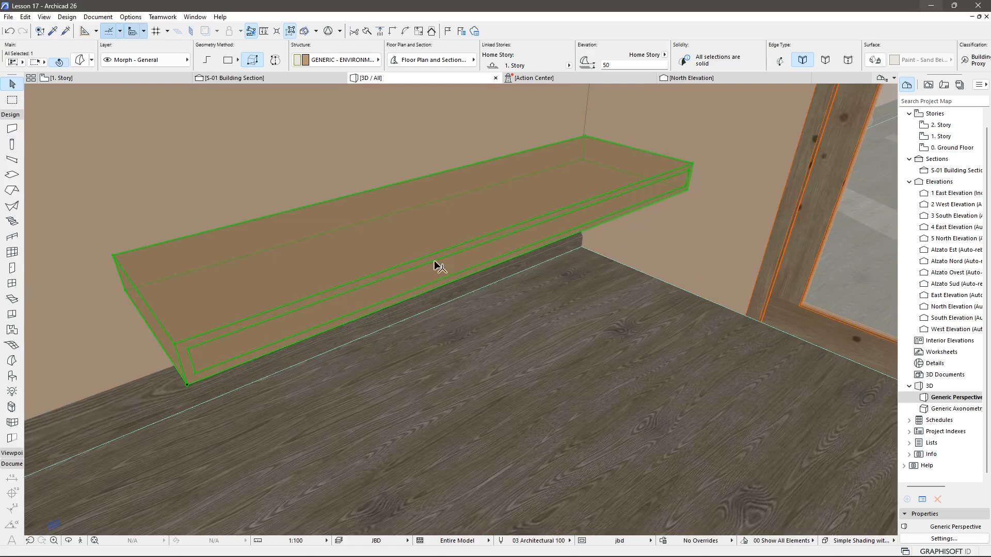
{"action": "left_click", "coordinate": [230, 352]}
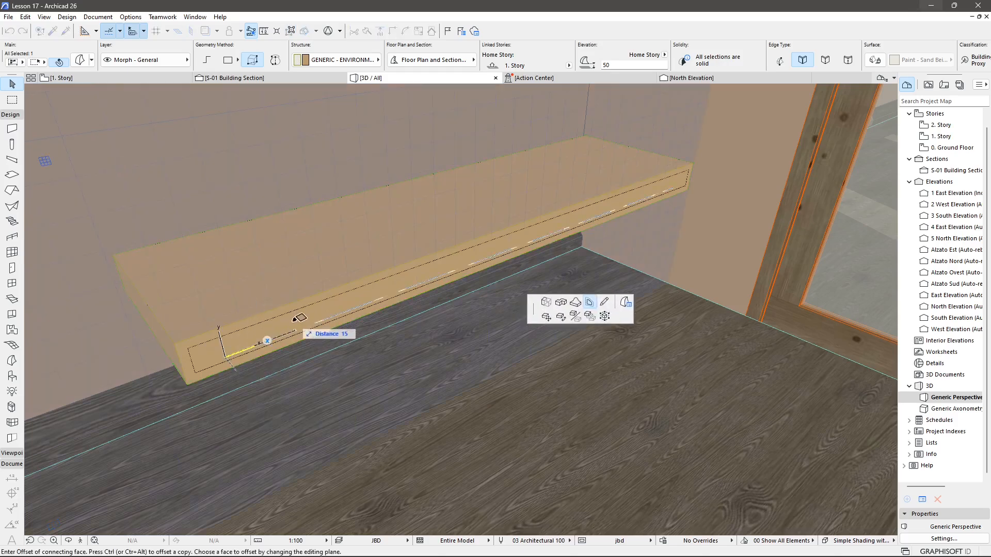
{"action": "left_click", "coordinate": [546, 304]}
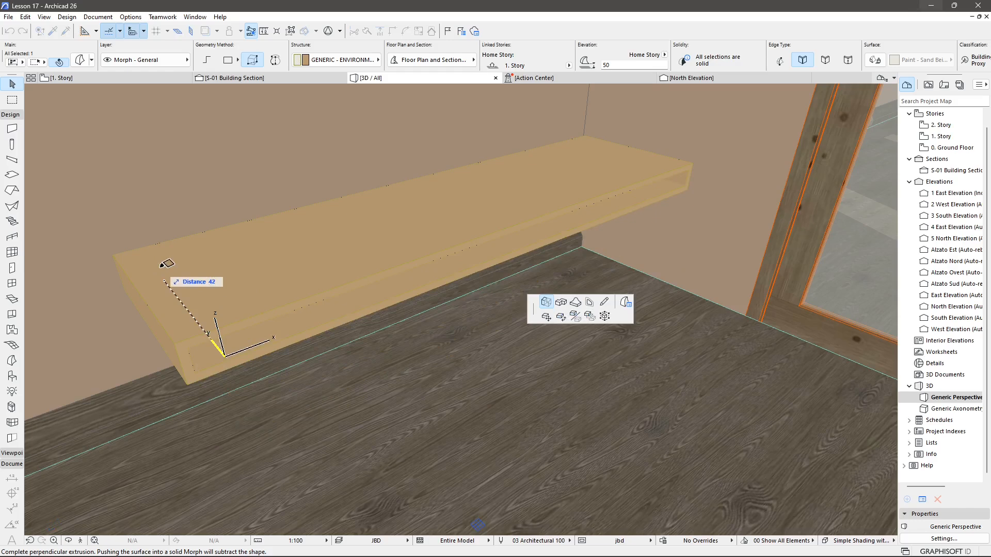
{"action": "type", "text": "4"}
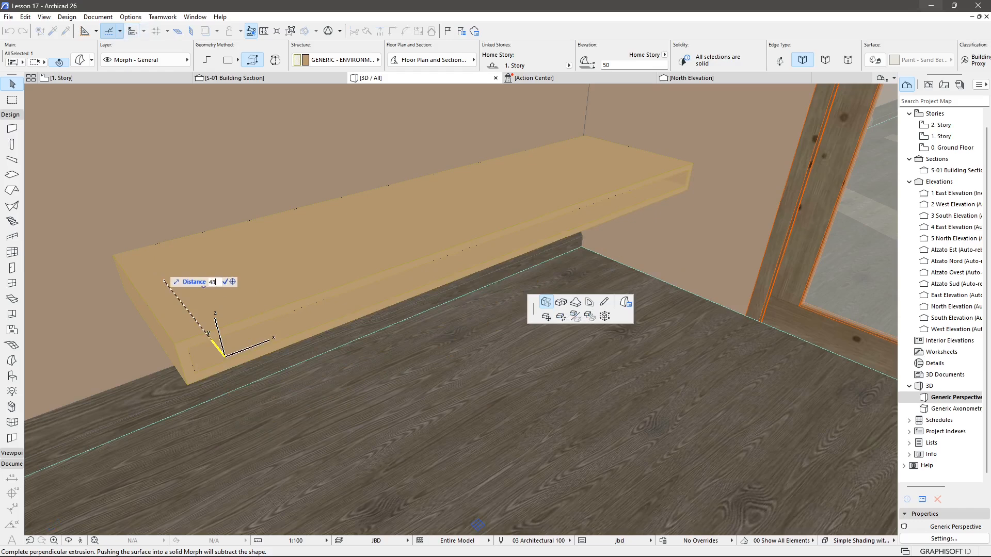
{"action": "type", "text": "8"}
{"action": "key", "text": "Return"}
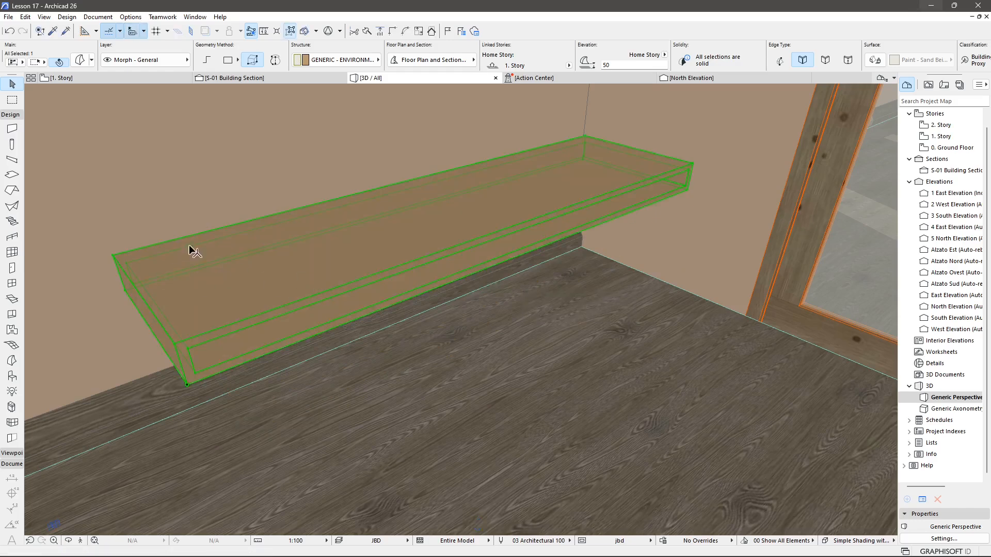
Step: Chamfer the edges of the hollowed countertop morph and deselect it
{"action": "mouse_move", "coordinate": [491, 358]}
{"action": "middle_mouse_down", "text": "shift"}
{"action": "mouse_move", "coordinate": [398, 370]}
{"action": "mouse_move", "coordinate": [378, 394]}
{"action": "mouse_move", "coordinate": [546, 320]}
{"action": "mouse_move", "coordinate": [398, 267]}
{"action": "mouse_move", "coordinate": [469, 323]}
{"action": "mouse_move", "coordinate": [284, 332]}
{"action": "mouse_move", "coordinate": [434, 263]}
{"action": "mouse_move", "coordinate": [267, 352]}
{"action": "mouse_move", "coordinate": [341, 336]}
{"action": "mouse_move", "coordinate": [370, 430]}
{"action": "middle_mouse_up", "text": "shift"}
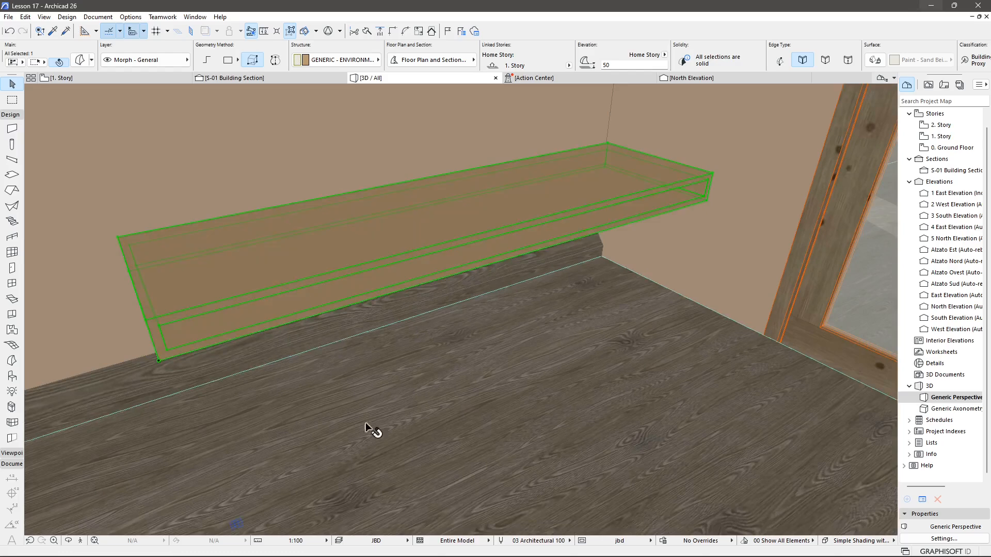
{"action": "middle_click_drag", "start_coordinate": [307, 287], "coordinate": [176, 287], "text": "shift"}
{"action": "middle_click_drag", "start_coordinate": [308, 292], "coordinate": [343, 290], "text": "shift"}
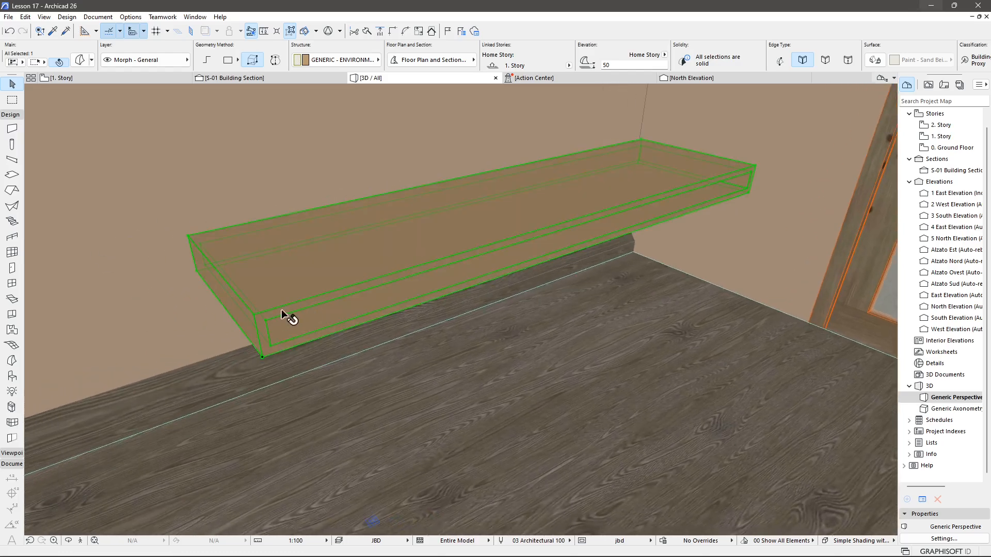
{"action": "left_click", "coordinate": [253, 315]}
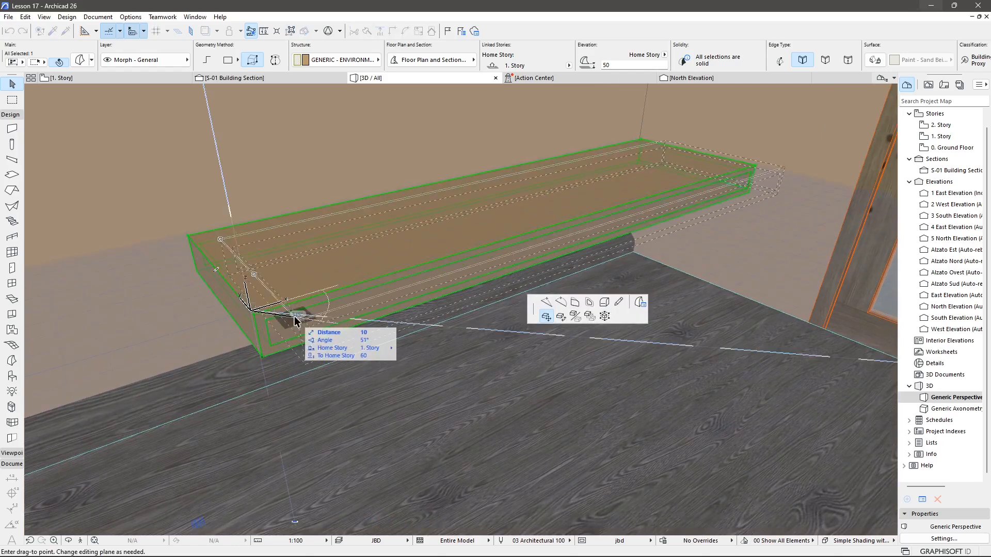
{"action": "left_click", "coordinate": [604, 304]}
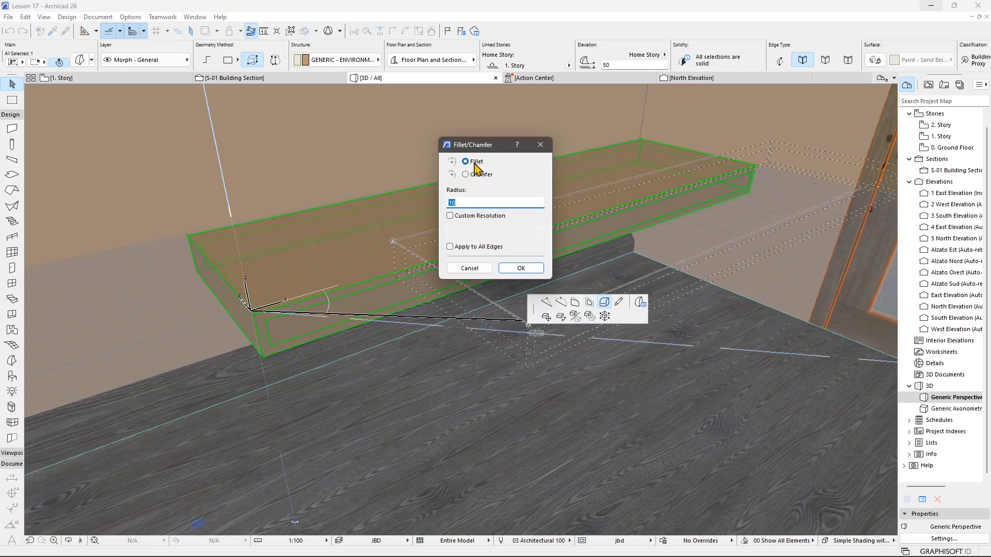
{"action": "left_click", "coordinate": [466, 174]}
{"action": "left_click", "coordinate": [480, 176]}
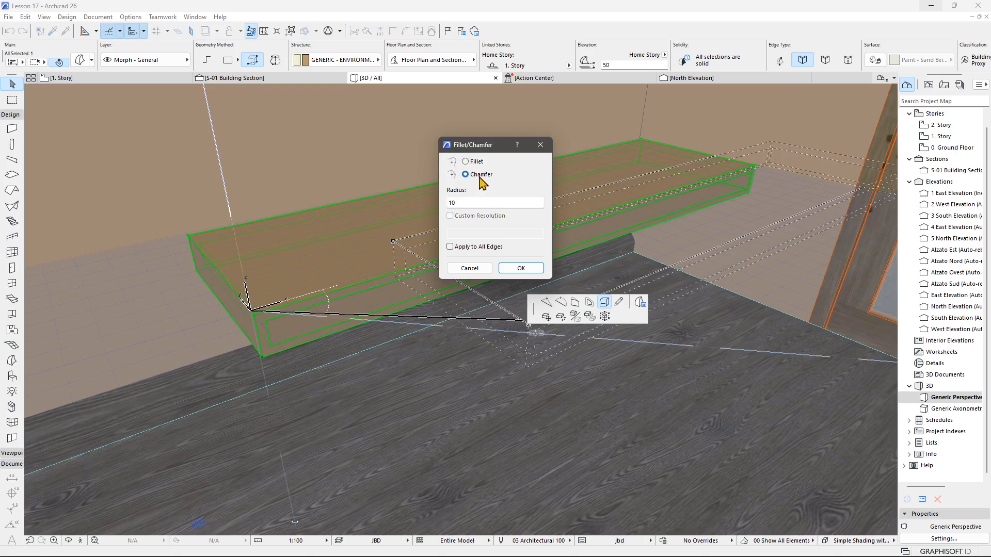
{"action": "double_click", "coordinate": [467, 203]}
{"action": "left_click", "coordinate": [520, 268]}
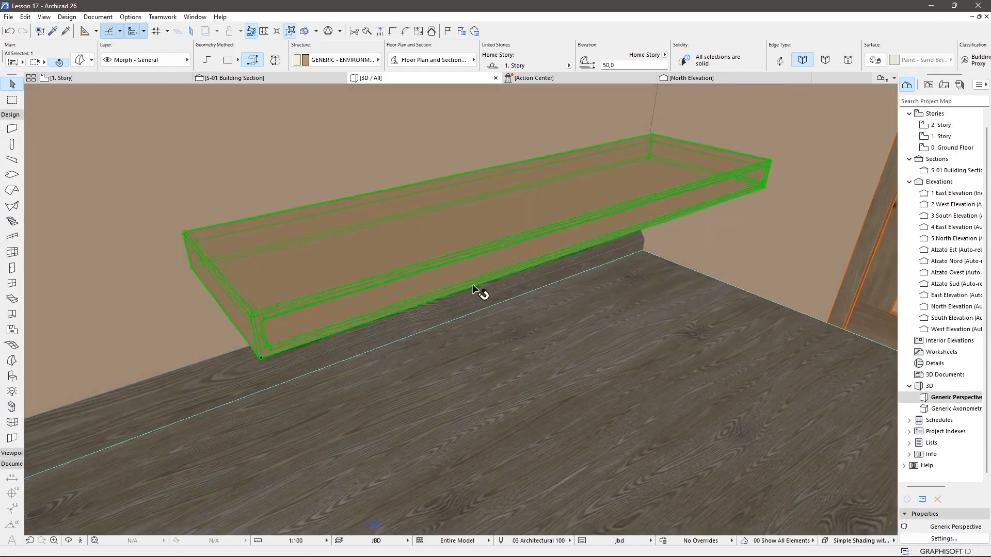
{"action": "key", "text": "Escape"}
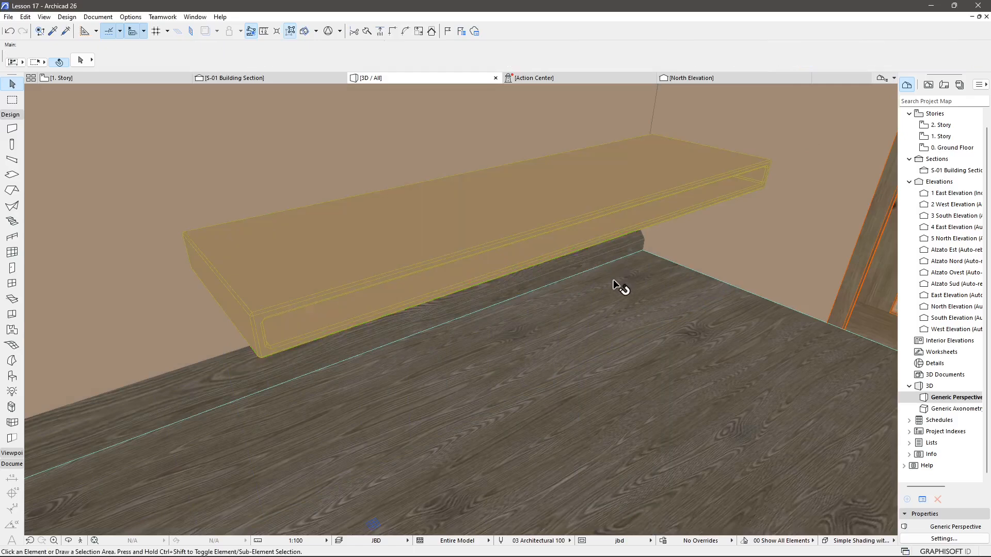
Step: Open the 1. Story floor plan and select the countertop morph in the bathroom
{"action": "left_click_drag", "start_coordinate": [248, 320], "coordinate": [528, 367]}
{"action": "mouse_move", "coordinate": [531, 275]}
{"action": "left_mouse_down"}
{"action": "mouse_move", "coordinate": [630, 342]}
{"action": "mouse_move", "coordinate": [502, 349]}
{"action": "mouse_move", "coordinate": [524, 280]}
{"action": "left_mouse_up"}
{"action": "left_click_drag", "start_coordinate": [618, 301], "coordinate": [442, 310]}
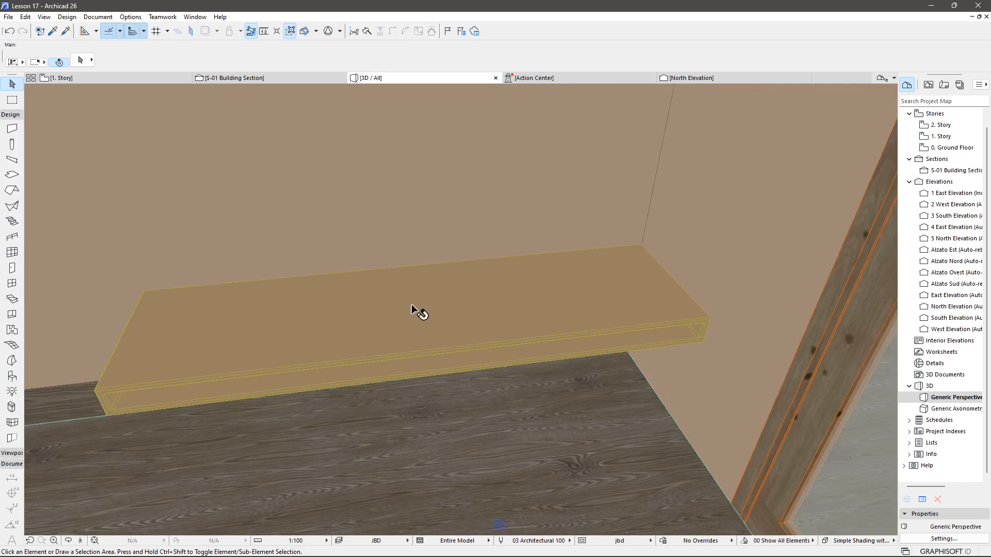
{"action": "scroll", "coordinate": [411, 305], "scroll_direction": "up", "scroll_amount": 3}
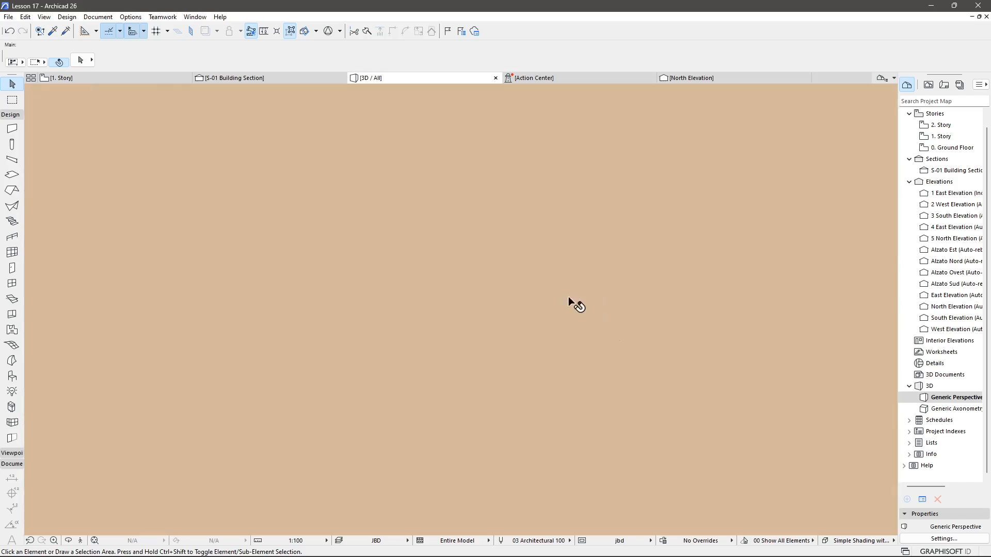
{"action": "left_click", "coordinate": [129, 78]}
{"action": "left_click", "coordinate": [485, 254]}
{"action": "scroll", "coordinate": [420, 265], "scroll_direction": "down", "scroll_amount": 3}
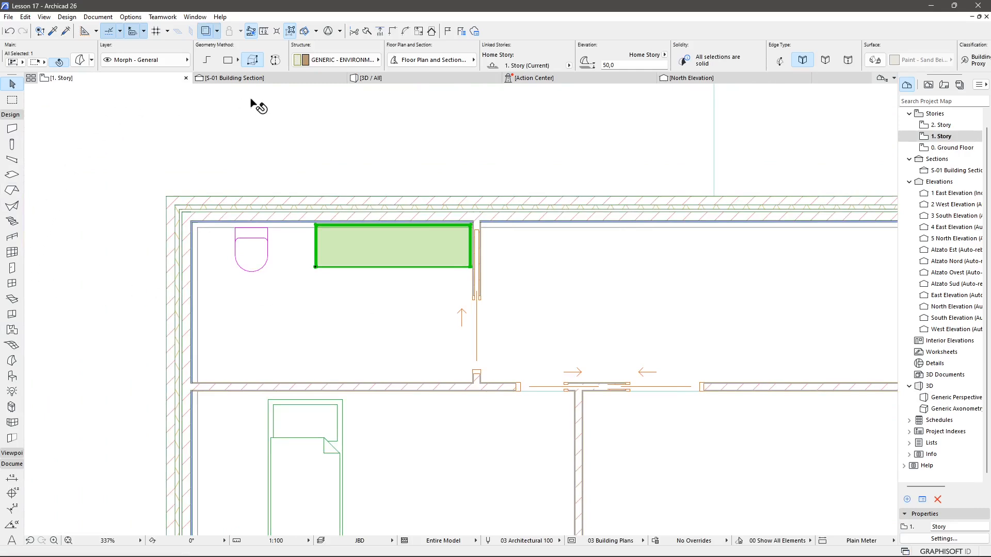
Step: Draw a horizontal section line through the bathroom and hallway, looking toward the wall behind the toilet and countertop
{"action": "left_click", "coordinate": [13, 117]}
{"action": "left_click", "coordinate": [16, 125]}
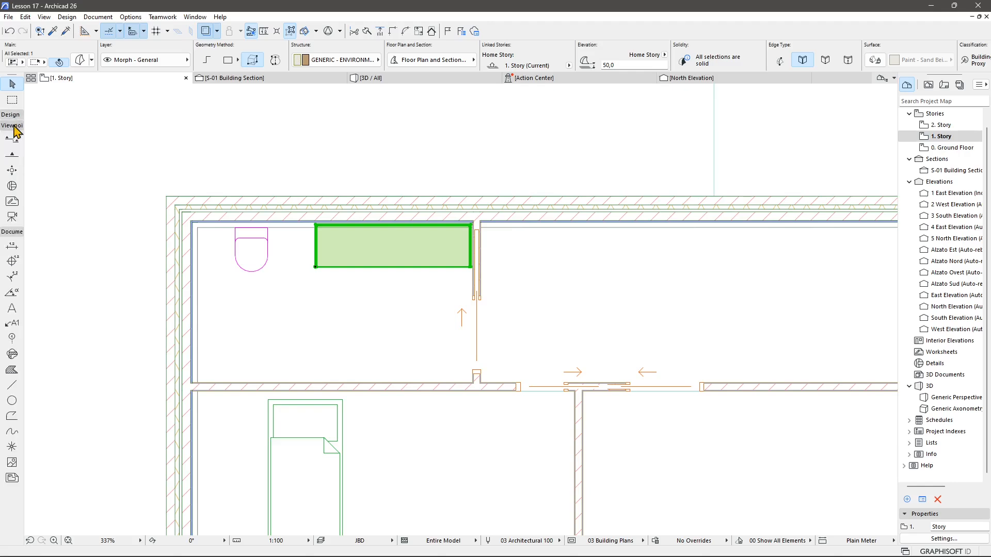
{"action": "left_click", "coordinate": [12, 139]}
{"action": "scroll", "coordinate": [239, 254], "scroll_direction": "down", "scroll_amount": 2}
{"action": "scroll", "coordinate": [239, 254], "scroll_direction": "down", "scroll_amount": 2}
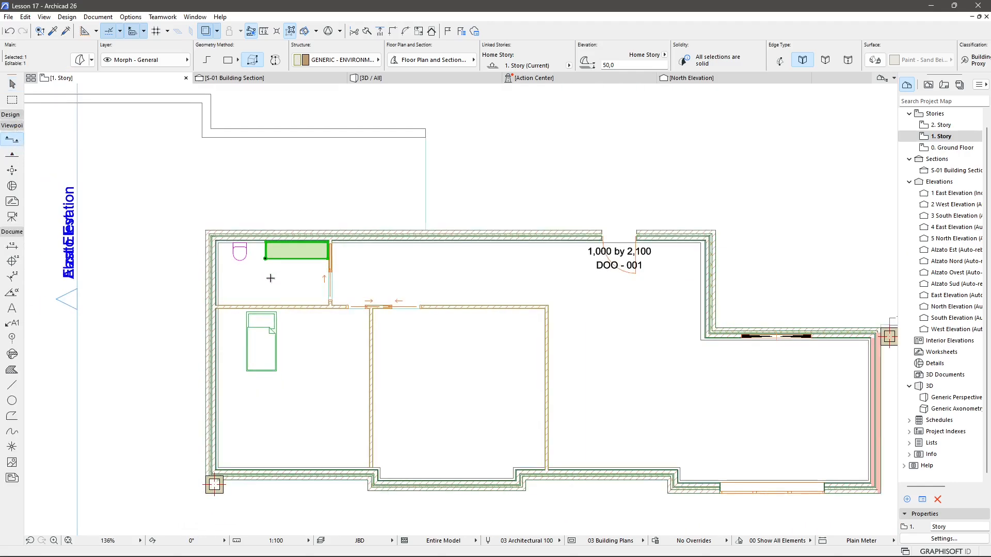
{"action": "key", "text": "Escape"}
{"action": "left_click", "coordinate": [166, 269]}
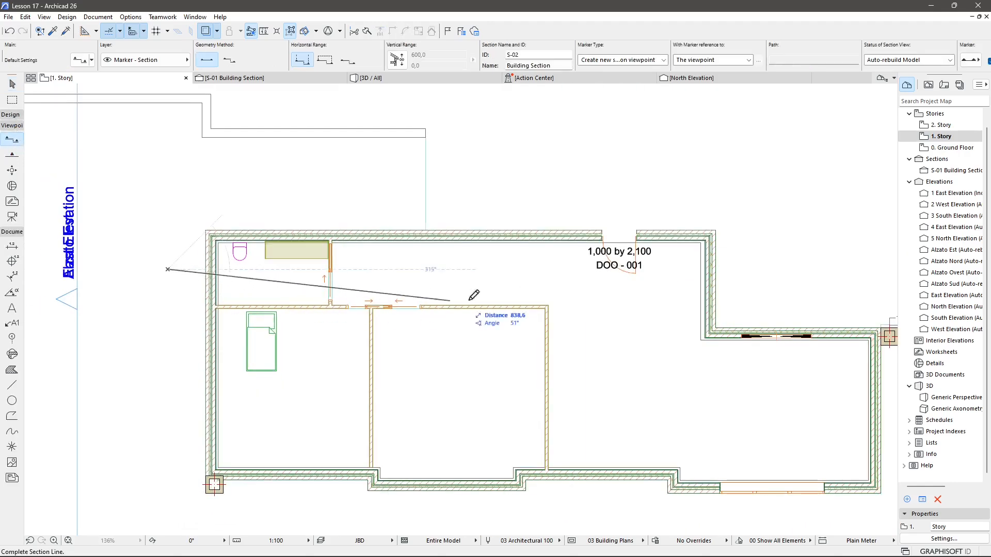
{"action": "left_click", "coordinate": [776, 270]}
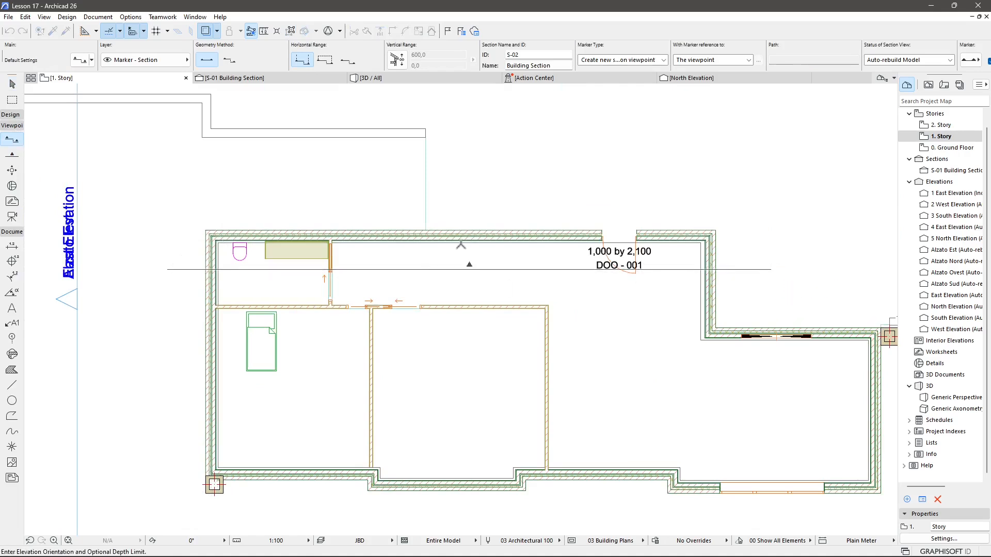
{"action": "left_click", "coordinate": [484, 193]}
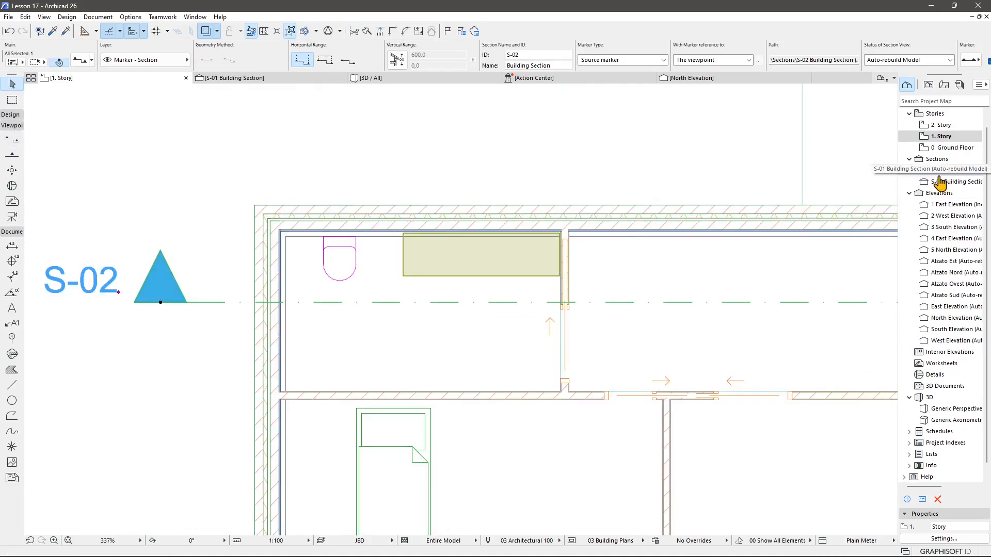
Step: Open the S-02 Building Section and move the countertop morph straight up by about 19.2
{"action": "double_click", "coordinate": [944, 182]}
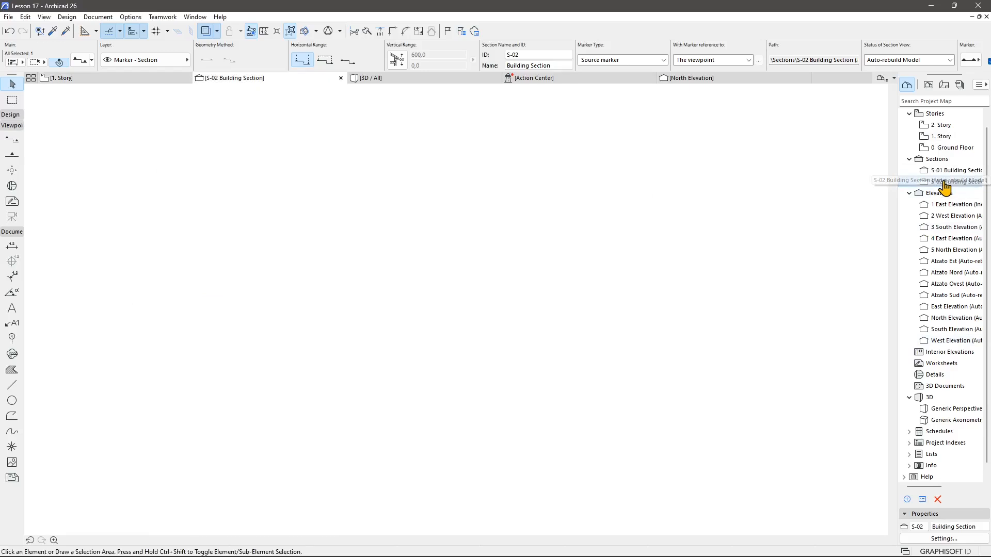
{"action": "scroll", "coordinate": [273, 356], "scroll_direction": "up", "scroll_amount": 10}
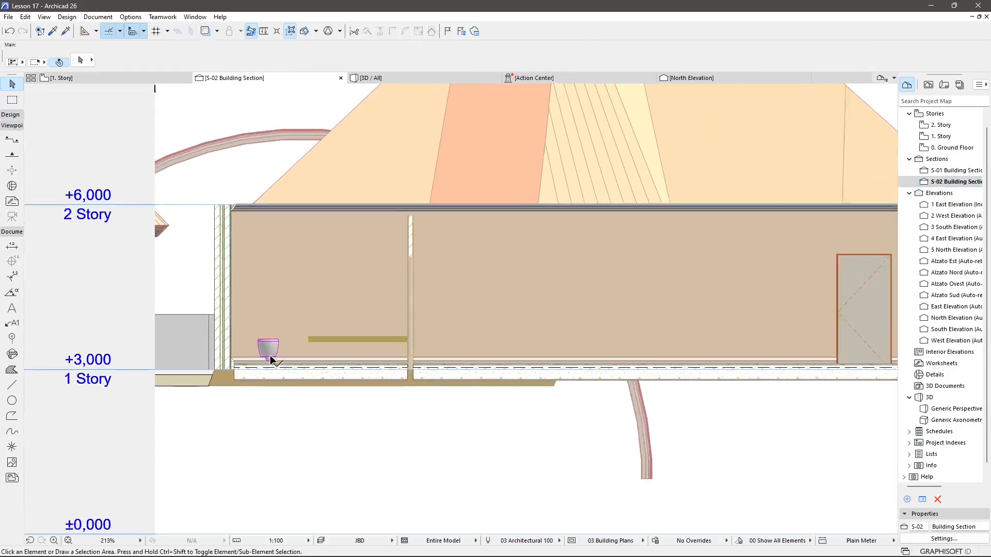
{"action": "left_click", "coordinate": [403, 317]}
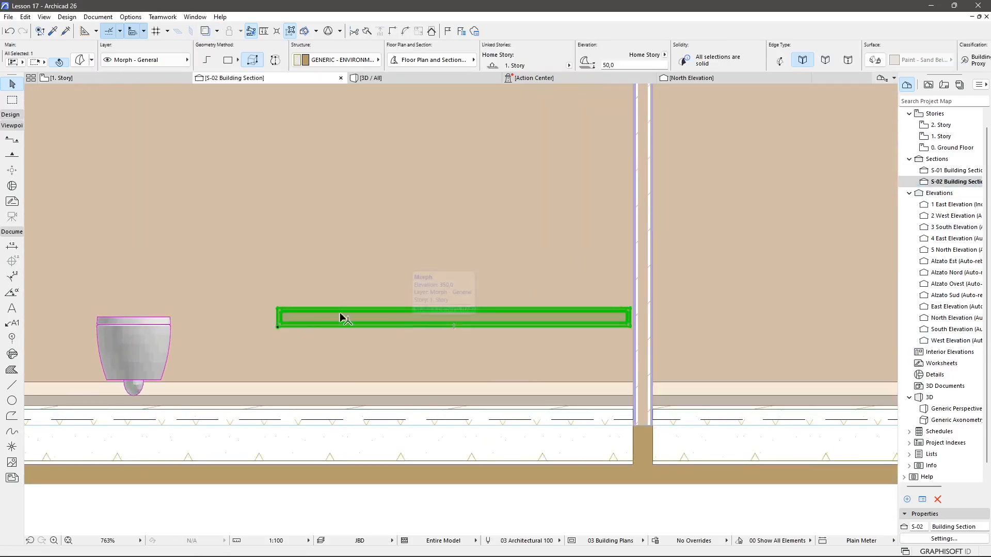
{"action": "scroll", "coordinate": [395, 325], "scroll_direction": "up", "scroll_amount": 2}
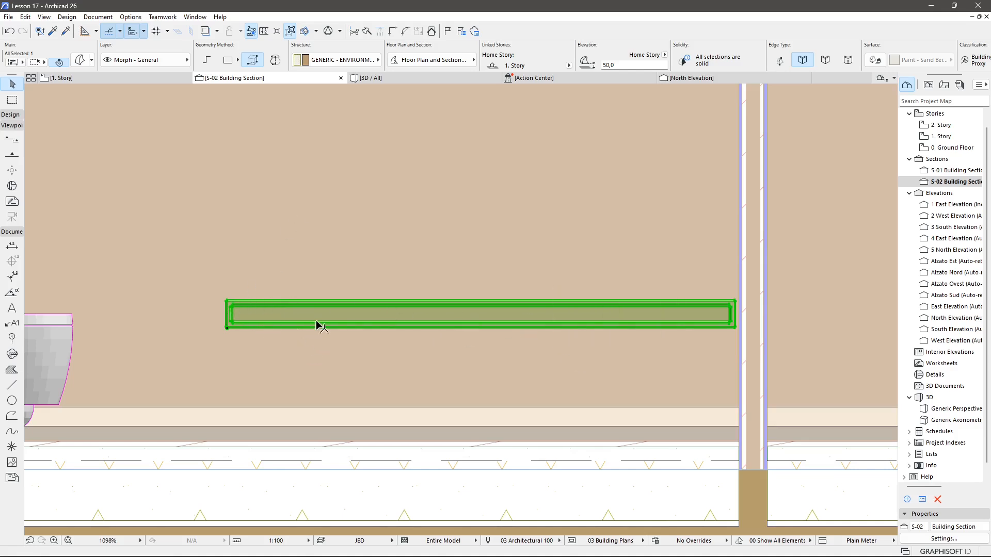
{"action": "scroll", "coordinate": [449, 392], "scroll_direction": "up", "scroll_amount": 1}
{"action": "scroll", "coordinate": [449, 391], "scroll_direction": "down", "scroll_amount": 4}
{"action": "scroll", "coordinate": [465, 362], "scroll_direction": "up", "scroll_amount": 2}
{"action": "left_click", "coordinate": [469, 343]}
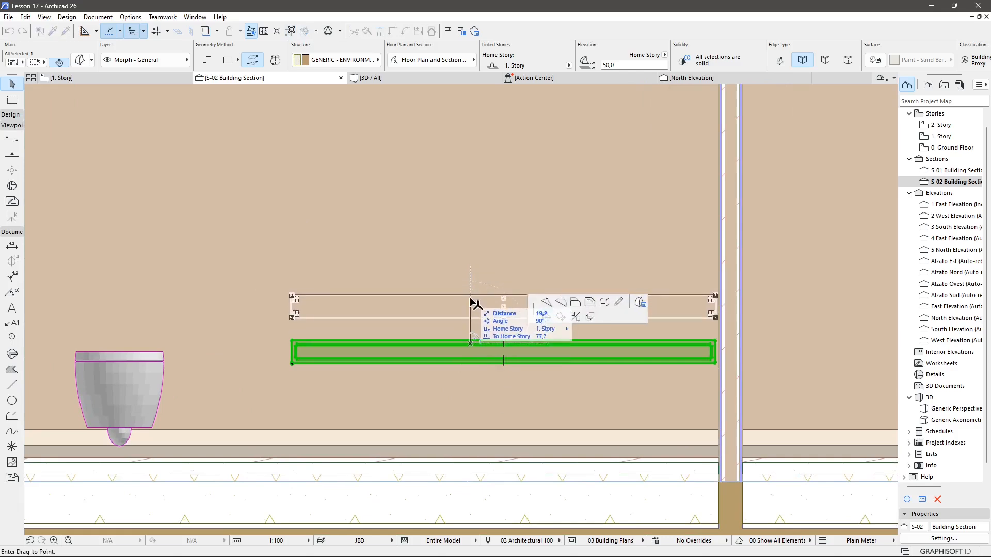
{"action": "left_click", "coordinate": [470, 299]}
{"action": "middle_click_drag", "start_coordinate": [441, 343], "coordinate": [433, 429]}
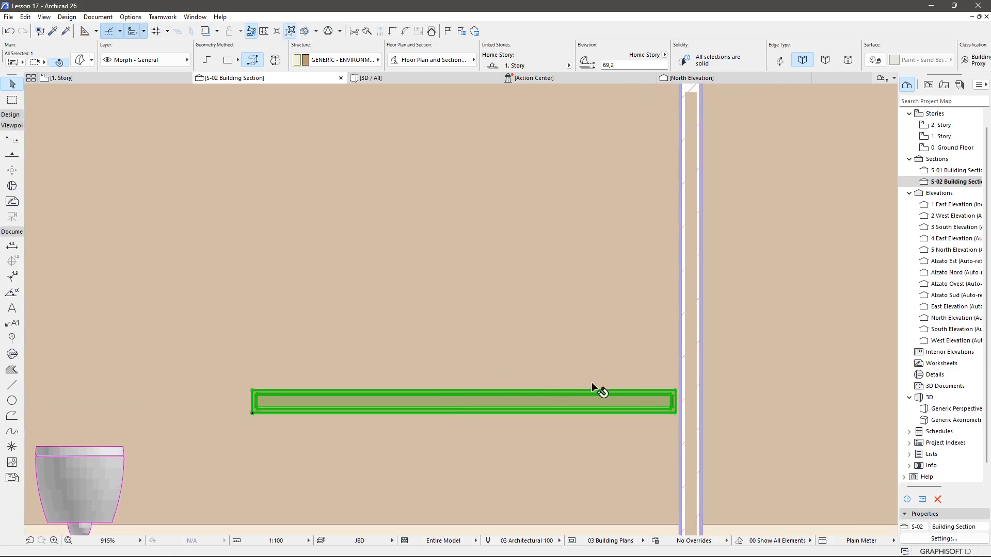
Step: Set the Morph tool's geometry method to Revolved and deselect the countertop morph in the building section
{"action": "scroll", "coordinate": [676, 407], "scroll_direction": "up", "scroll_amount": 6}
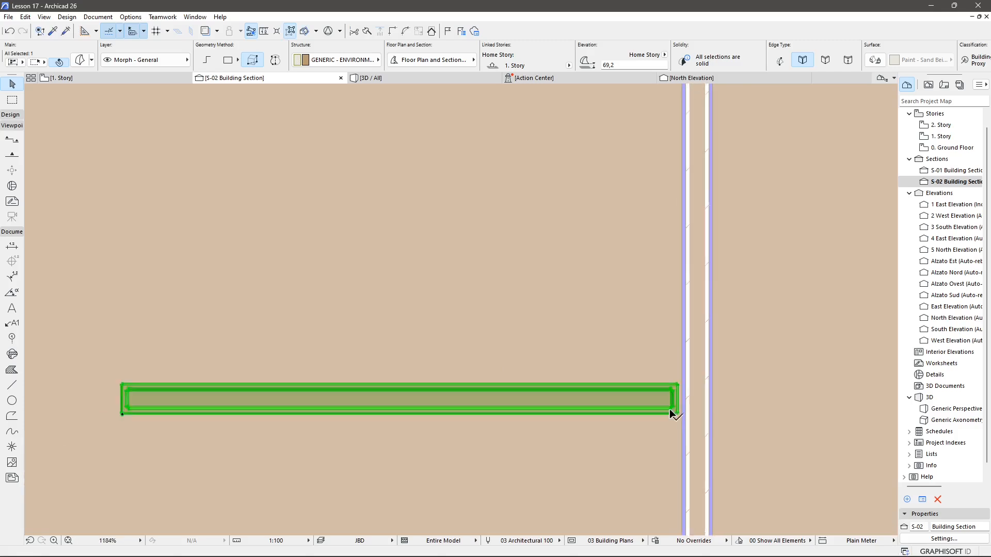
{"action": "scroll", "coordinate": [676, 377], "scroll_direction": "down", "scroll_amount": 6}
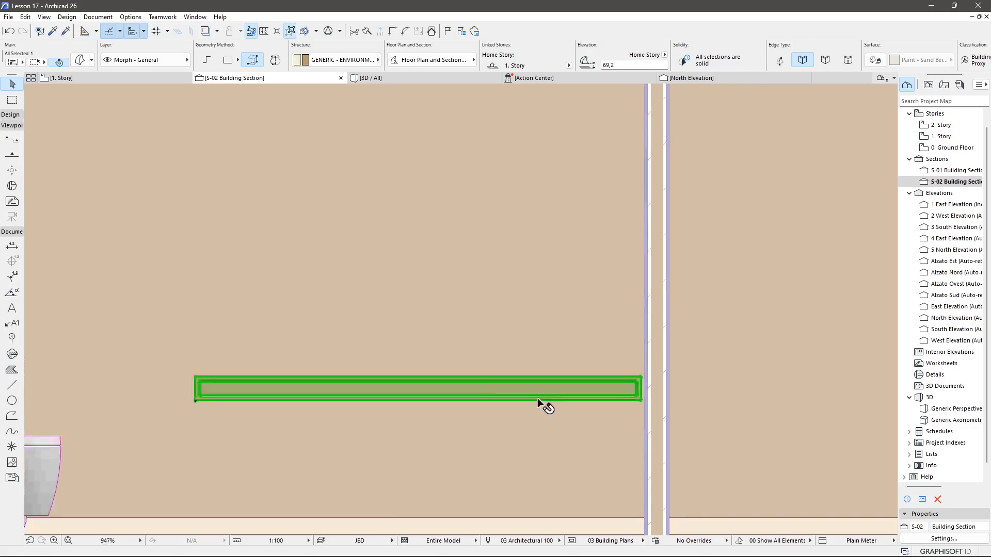
{"action": "middle_click_drag", "start_coordinate": [347, 313], "coordinate": [339, 343]}
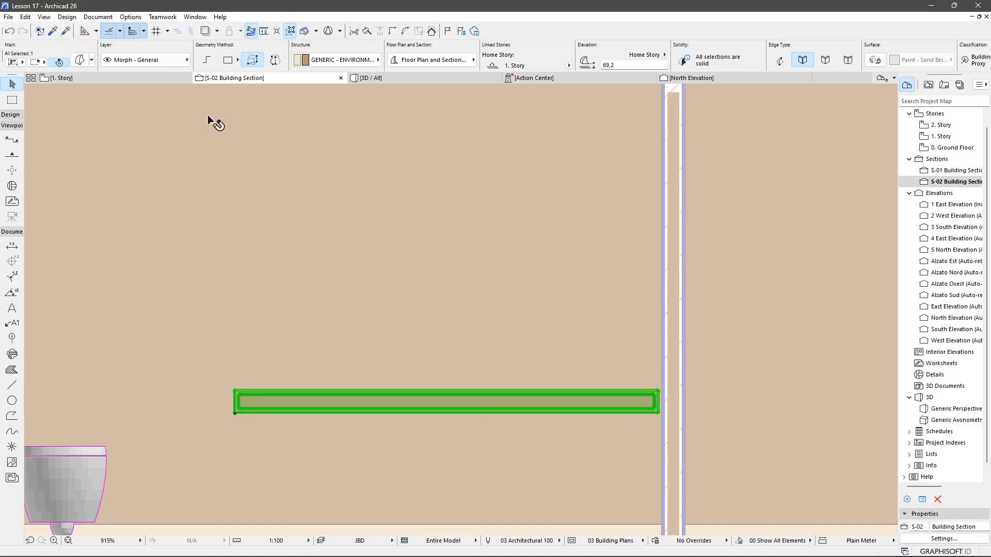
{"action": "left_click", "coordinate": [276, 61]}
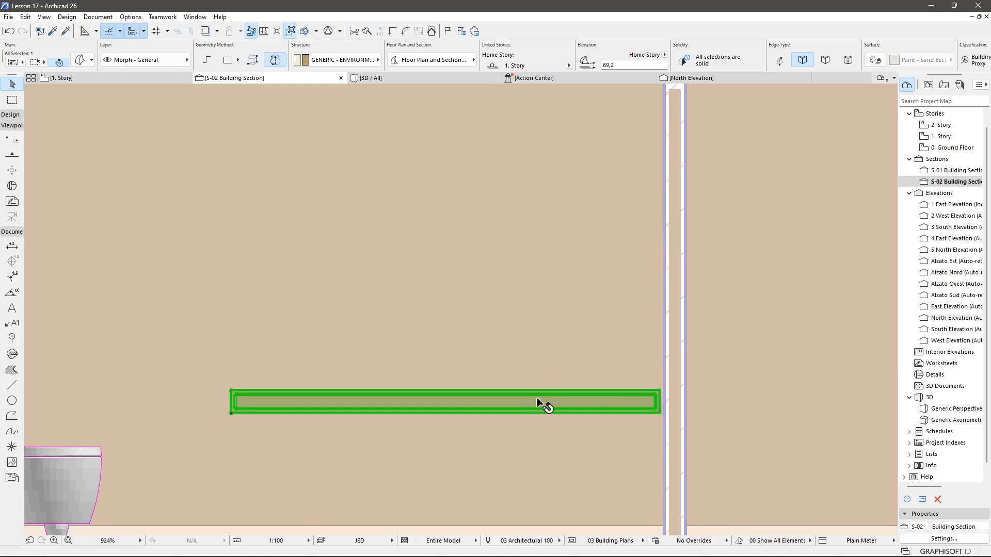
{"action": "scroll", "coordinate": [539, 396], "scroll_direction": "up", "scroll_amount": 2}
{"action": "key", "text": "Escape"}
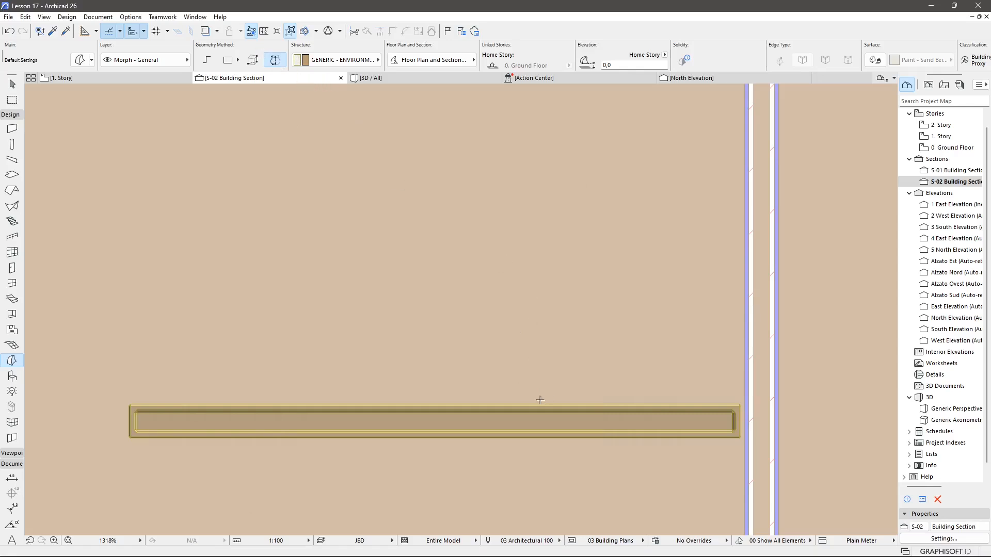
Step: Start a revolved morph profile just above the countertop, going straight down to its top edge and about 16.2 along it
{"action": "left_click", "coordinate": [530, 401]}
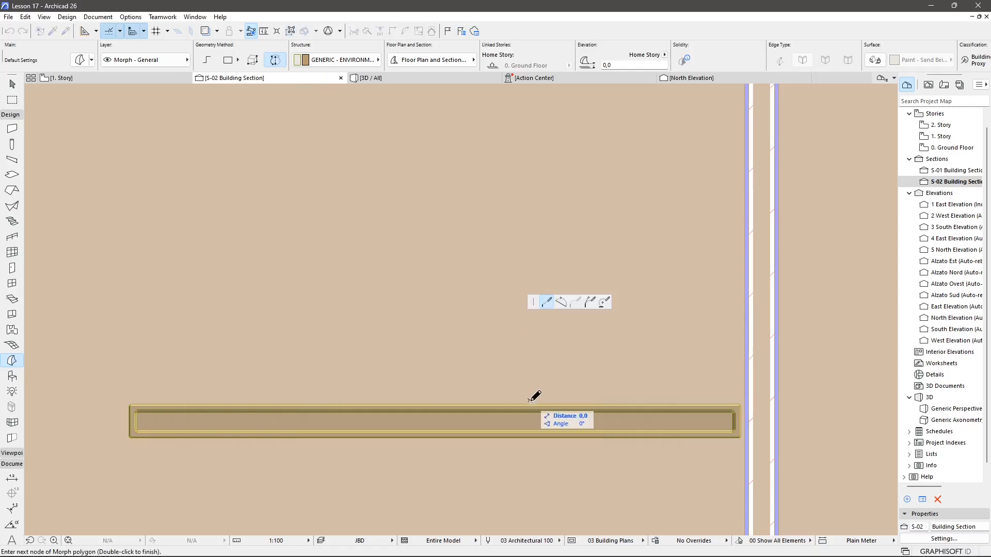
{"action": "scroll", "coordinate": [570, 399], "scroll_direction": "up", "scroll_amount": 3}
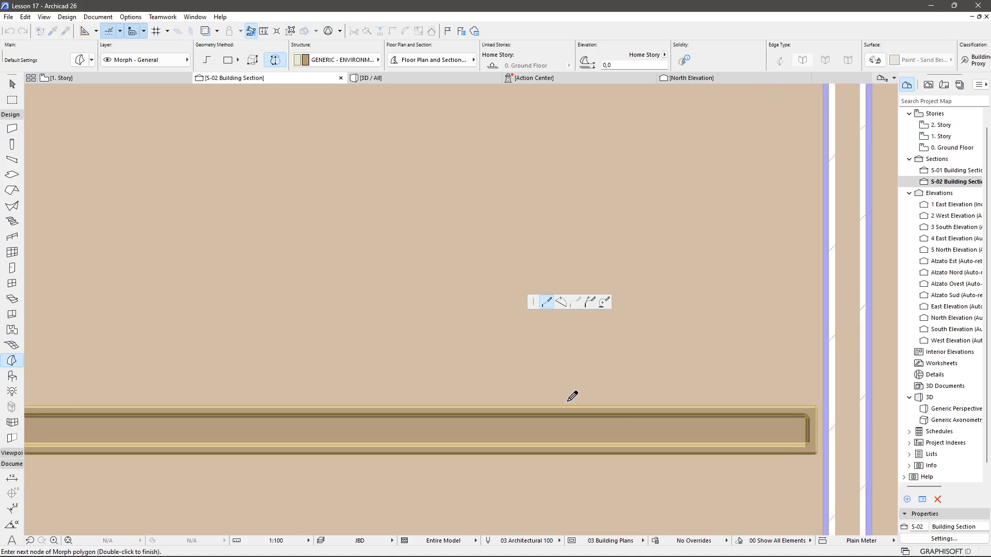
{"action": "scroll", "coordinate": [518, 397], "scroll_direction": "up", "scroll_amount": 2}
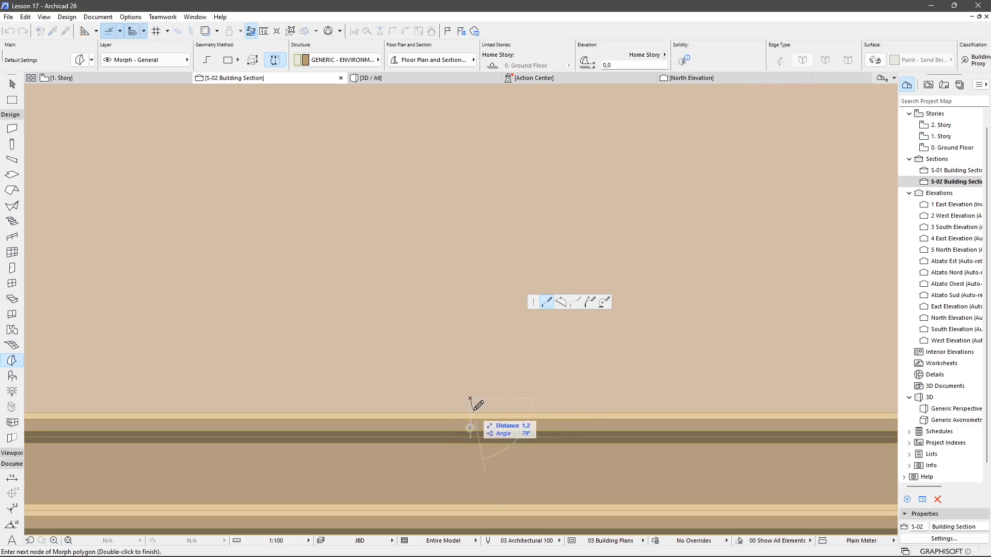
{"action": "scroll", "coordinate": [471, 408], "scroll_direction": "up", "scroll_amount": 2}
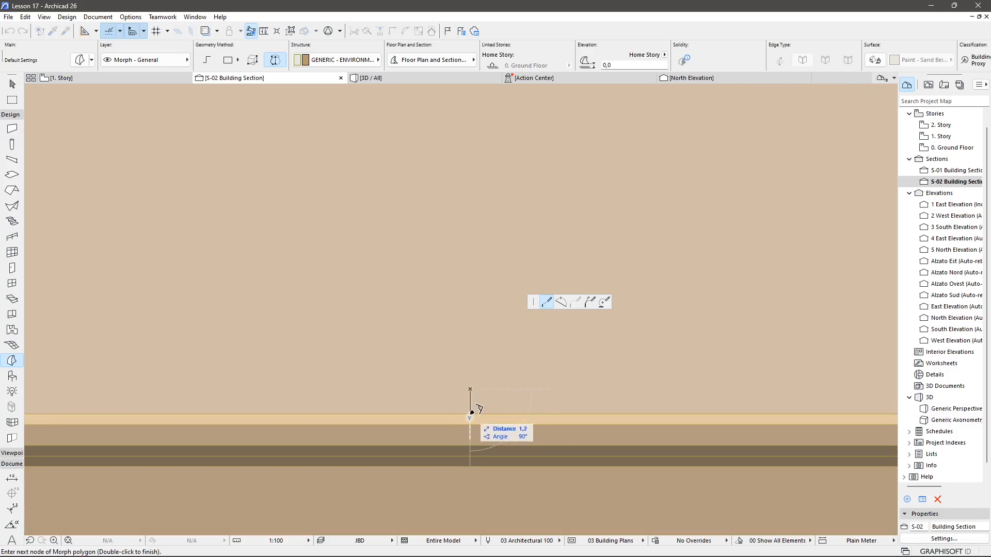
{"action": "scroll", "coordinate": [391, 392], "scroll_direction": "down", "scroll_amount": 1}
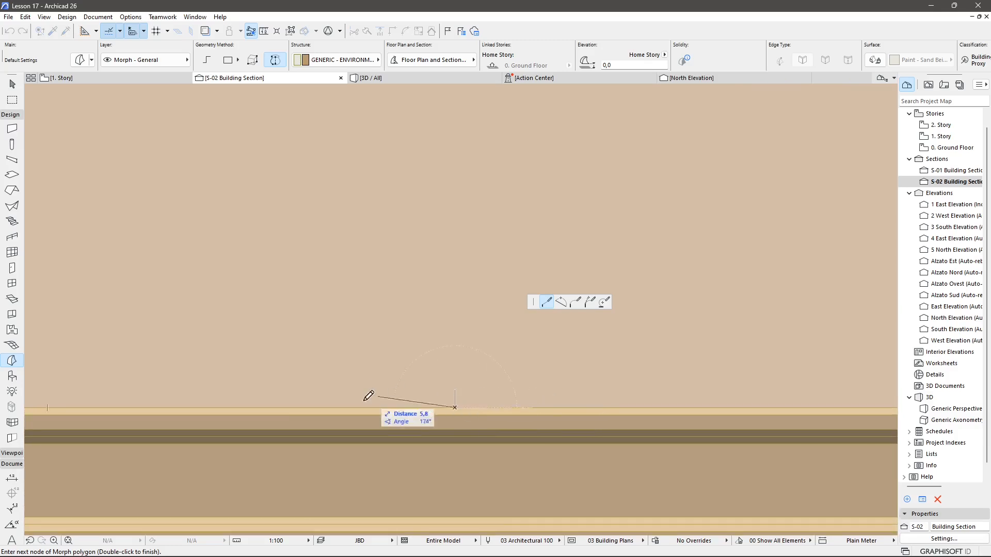
{"action": "scroll", "coordinate": [369, 394], "scroll_direction": "down", "scroll_amount": 1}
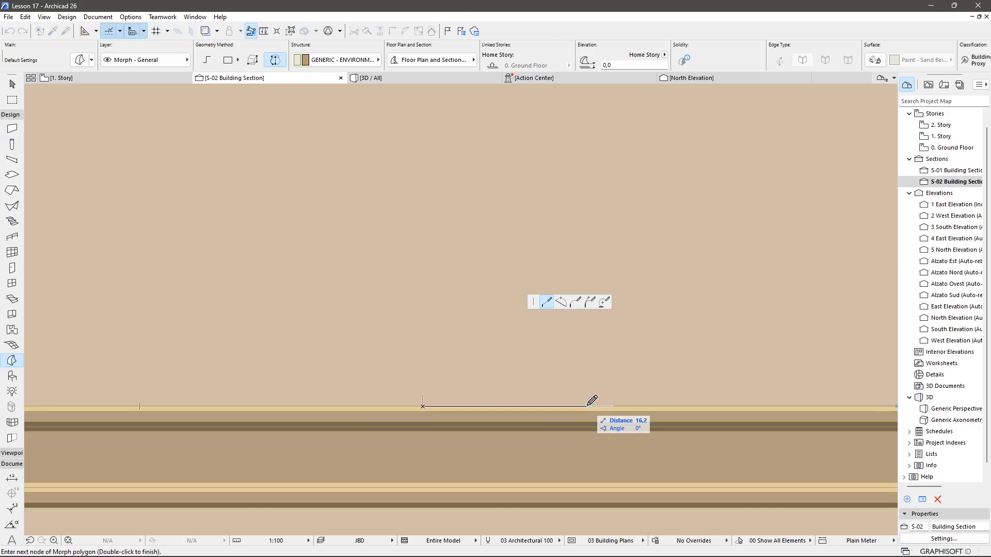
{"action": "left_click", "coordinate": [586, 406]}
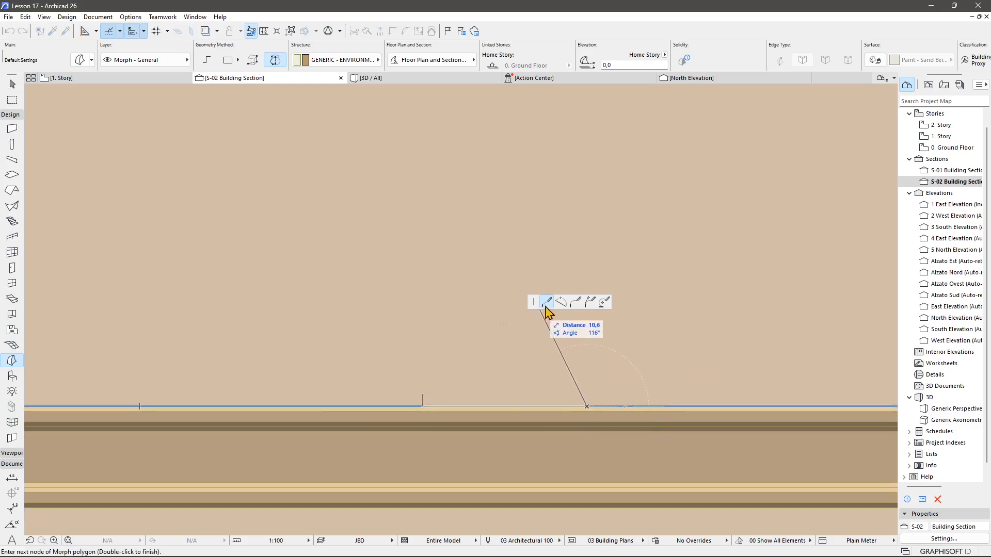
Step: Continue the basin profile from the base line's end with an outer arc curving up toward the side wall
{"action": "left_click", "coordinate": [561, 303]}
{"action": "scroll", "coordinate": [531, 392], "scroll_direction": "down", "scroll_amount": 1}
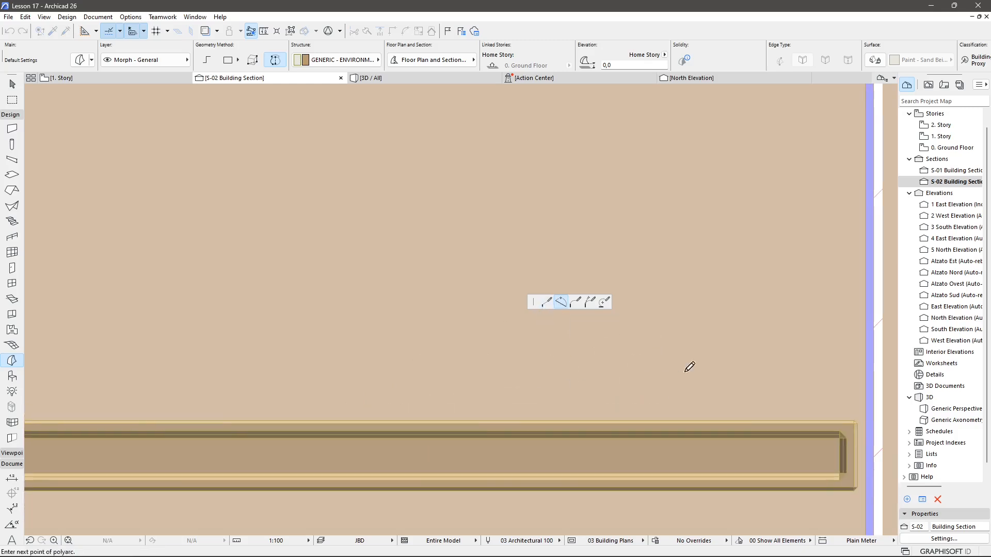
{"action": "left_click", "coordinate": [668, 348]}
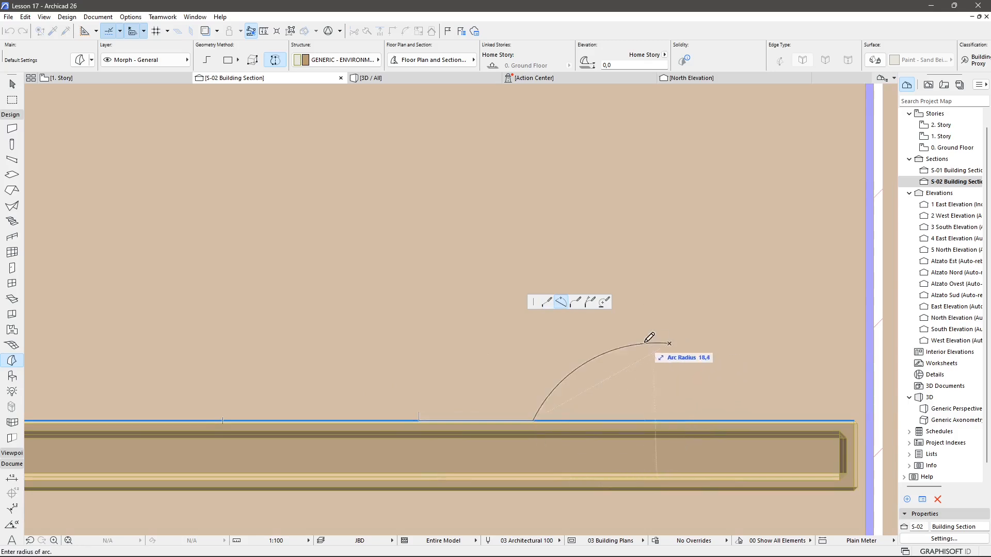
{"action": "left_click", "coordinate": [669, 344]}
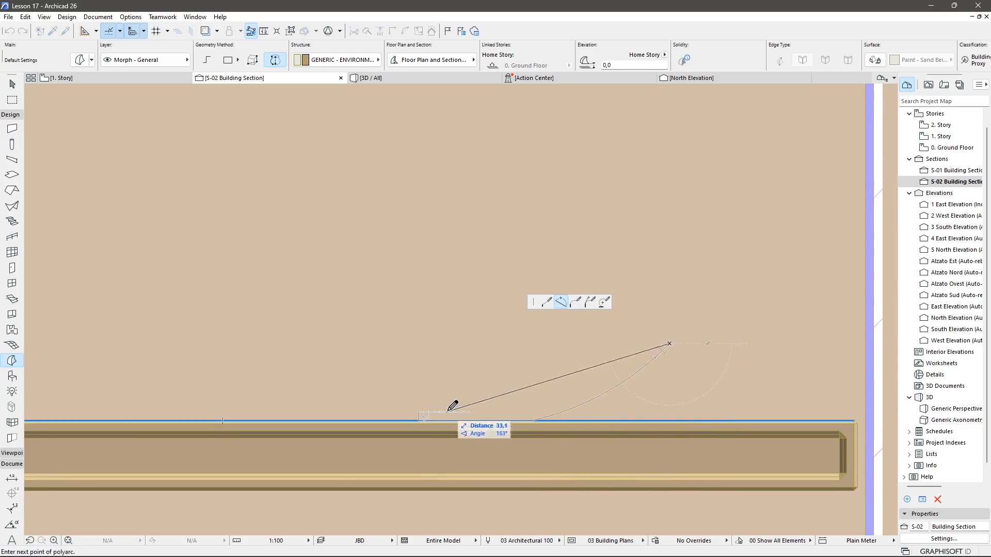
{"action": "scroll", "coordinate": [671, 330], "scroll_direction": "up", "scroll_amount": 1}
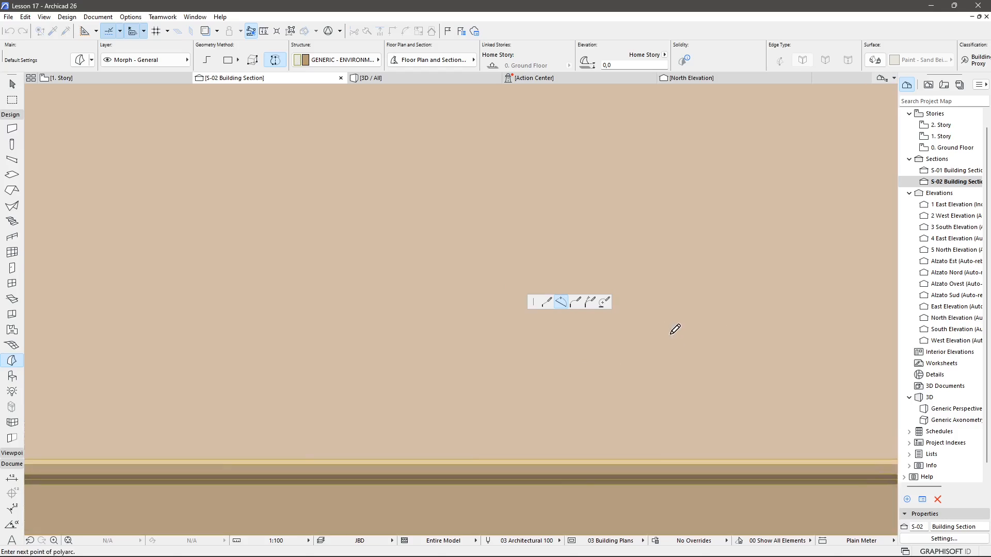
{"action": "left_click", "coordinate": [671, 336]}
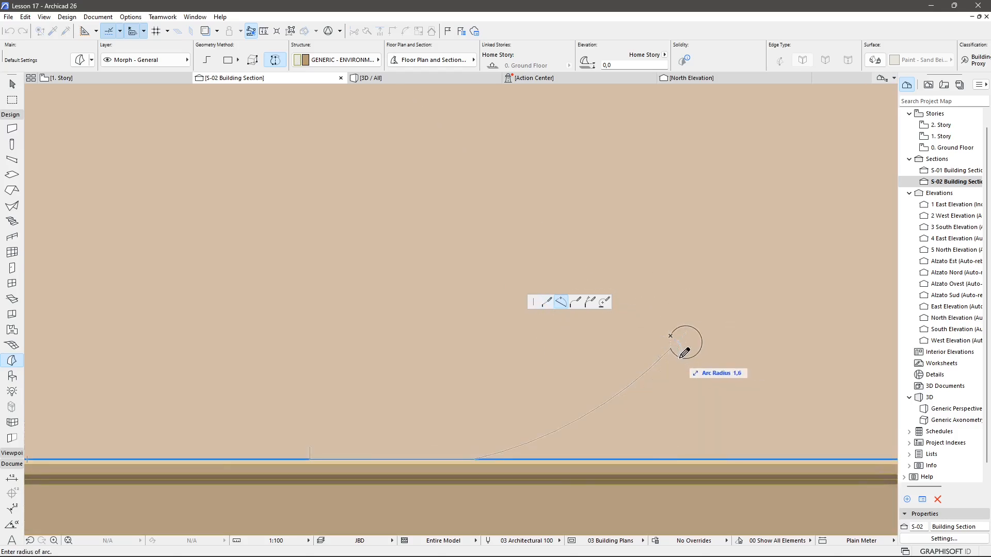
{"action": "left_click", "coordinate": [684, 353]}
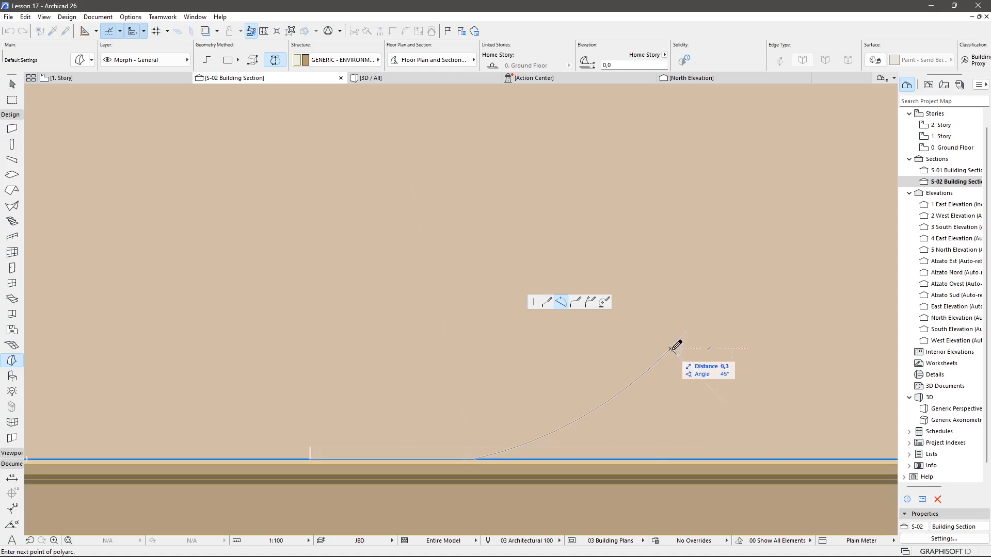
Step: Add a small rim about 1.7 high with straight segments and close the basin profile with an inner arc to the starting point
{"action": "left_click", "coordinate": [547, 303]}
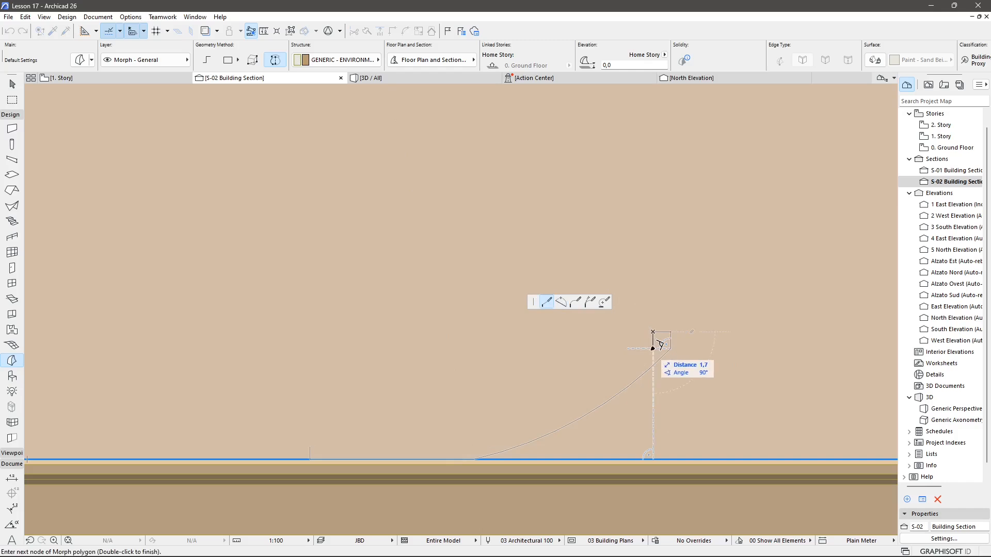
{"action": "left_click", "coordinate": [562, 304]}
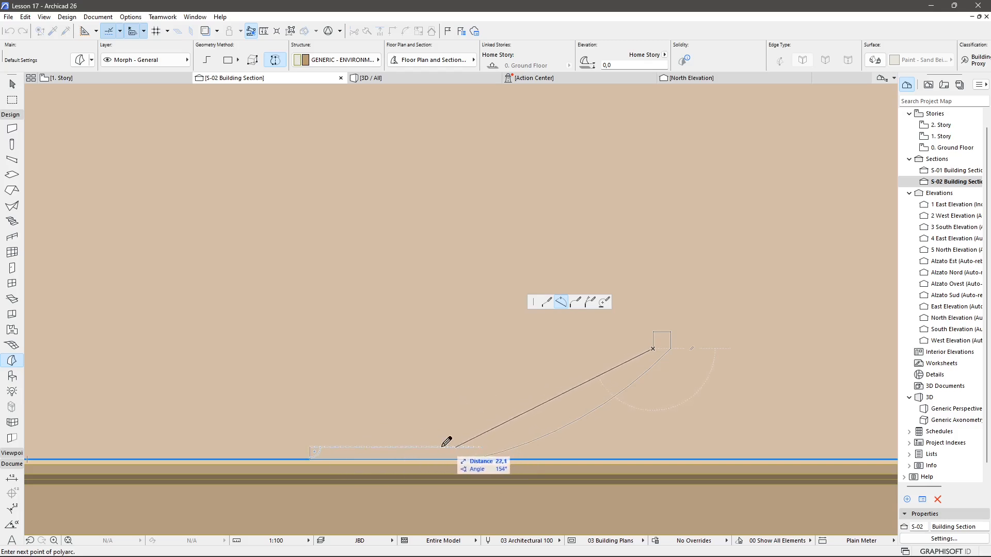
{"action": "left_click", "coordinate": [311, 446]}
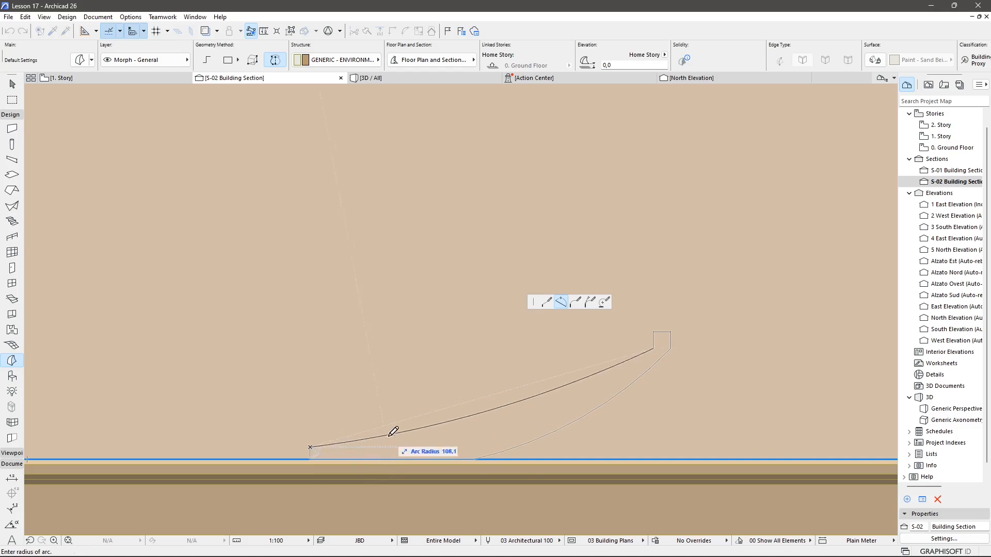
{"action": "left_click", "coordinate": [448, 436]}
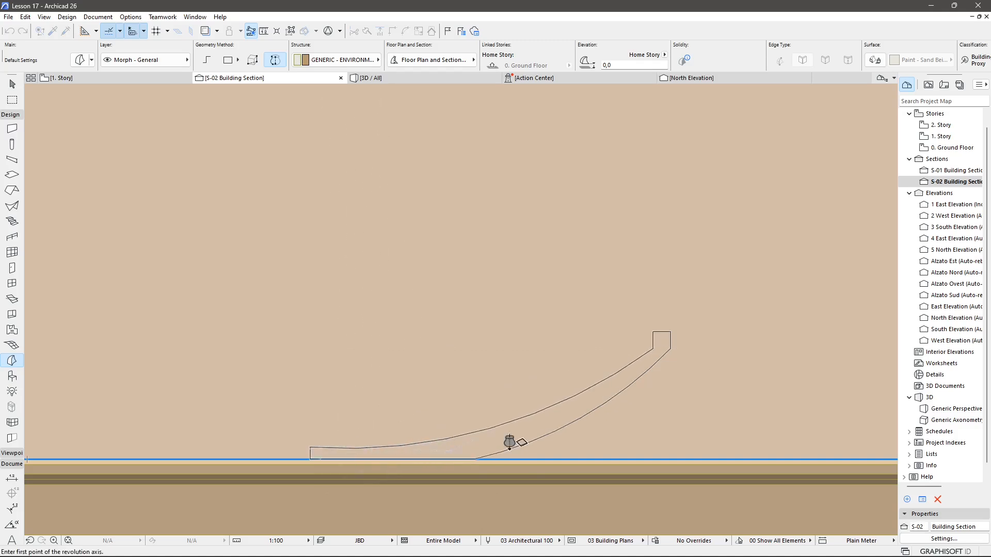
Step: Revolve the basin profile by 360° around a vertical axis placed just beside its inner end
{"action": "middle_click_drag", "start_coordinate": [313, 429], "coordinate": [443, 412]}
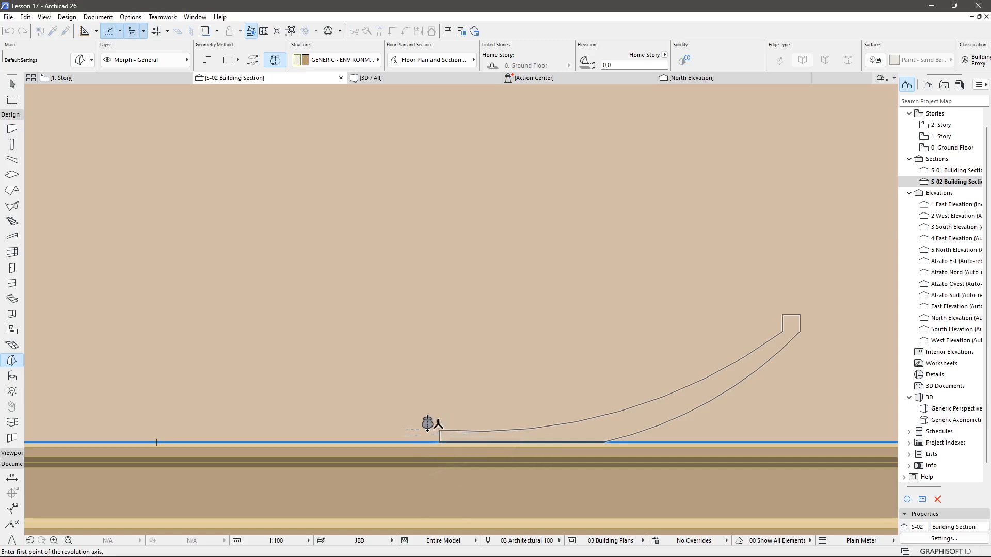
{"action": "left_click", "coordinate": [425, 430]}
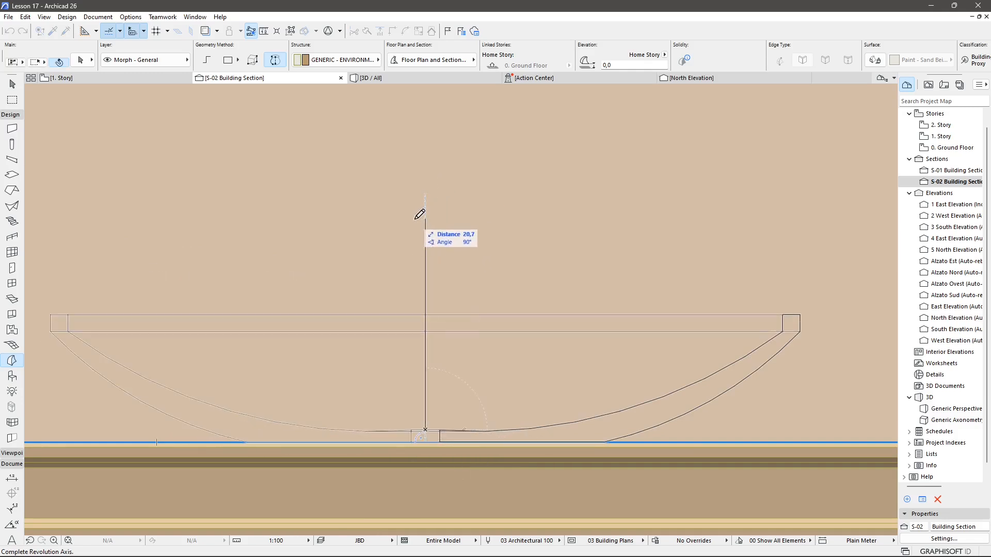
{"action": "left_click", "coordinate": [416, 216]}
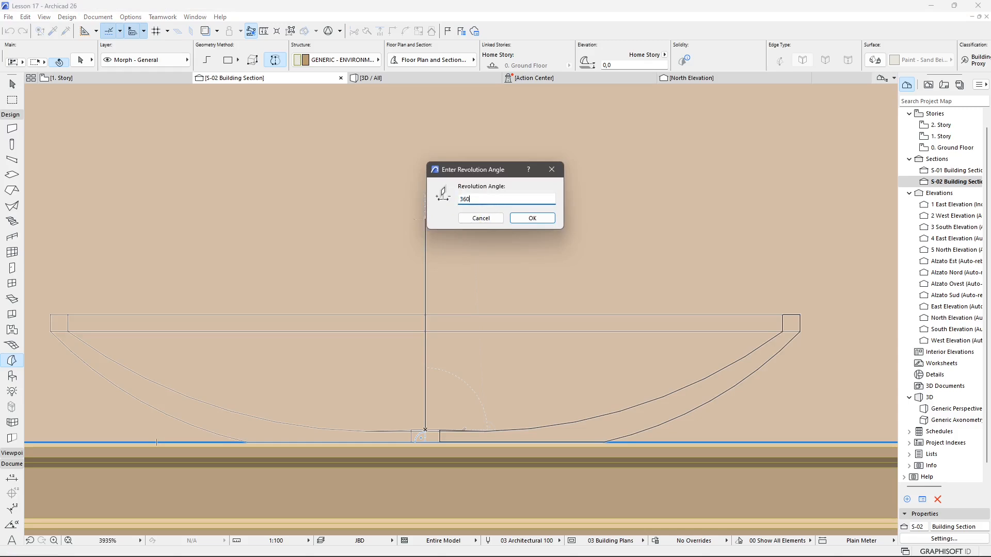
{"action": "type", "text": "360"}
{"action": "left_click", "coordinate": [524, 218]}
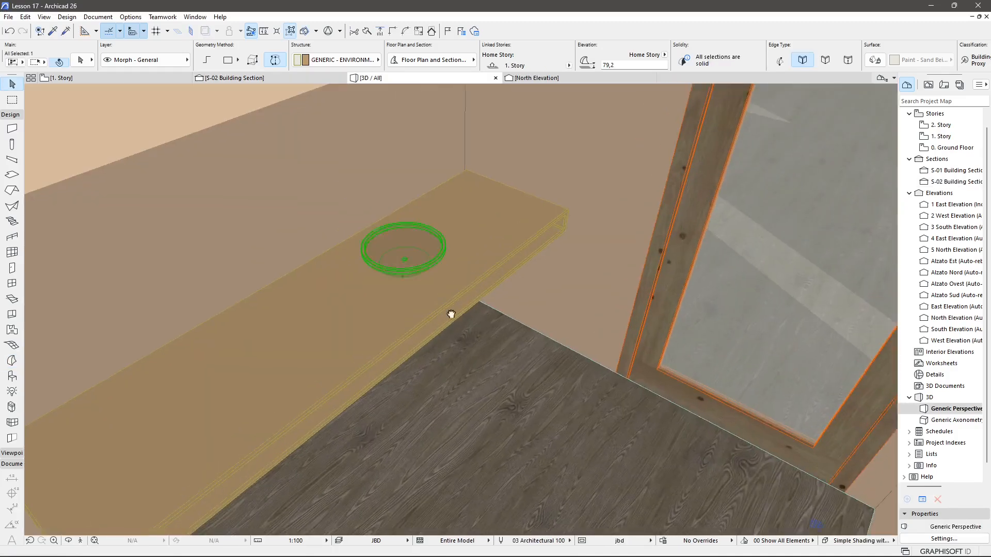
Step: Enlarge the basin morph in the 3D view by stretching its bounding box proportionally from an upper corner
{"action": "middle_click_drag", "start_coordinate": [449, 314], "coordinate": [572, 261], "text": "shift"}
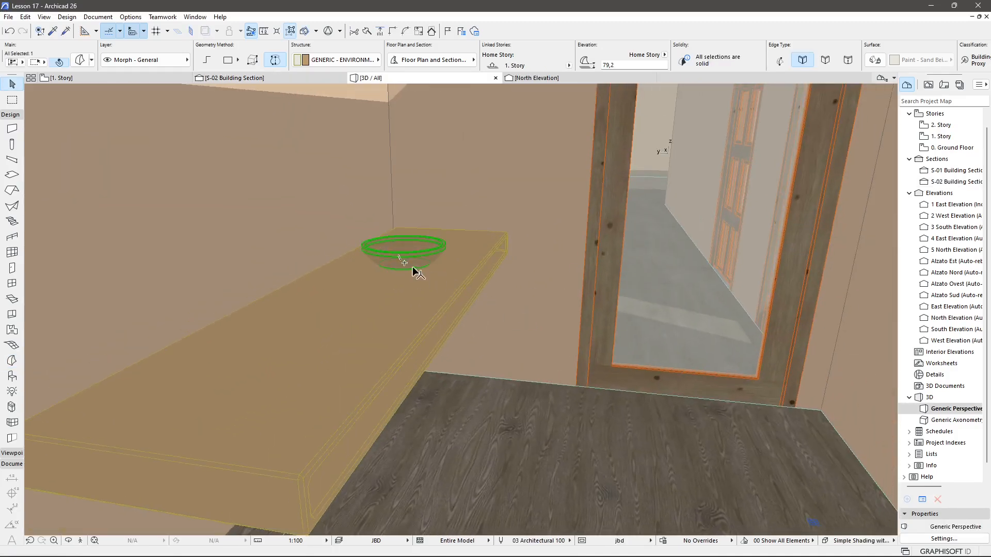
{"action": "left_click", "coordinate": [413, 267]}
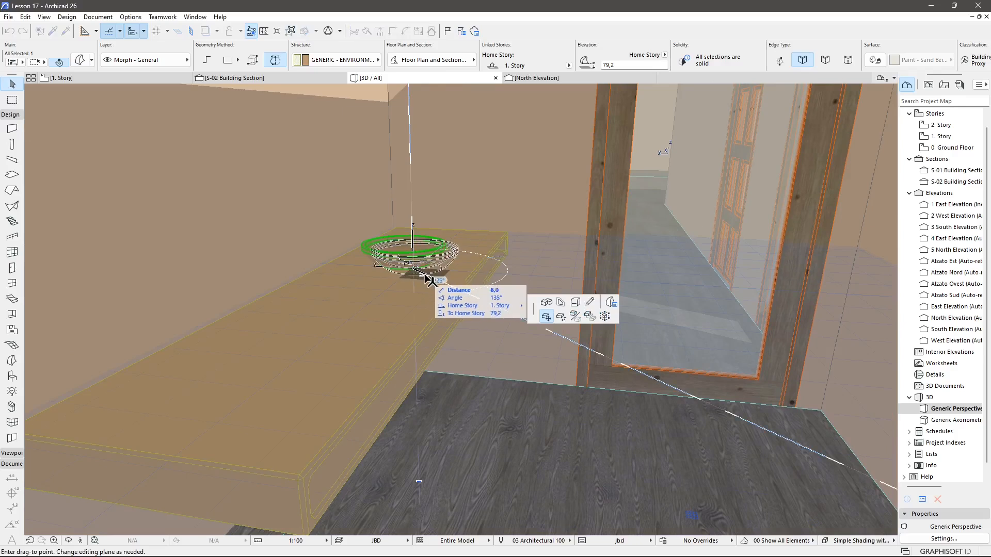
{"action": "left_click", "coordinate": [560, 302]}
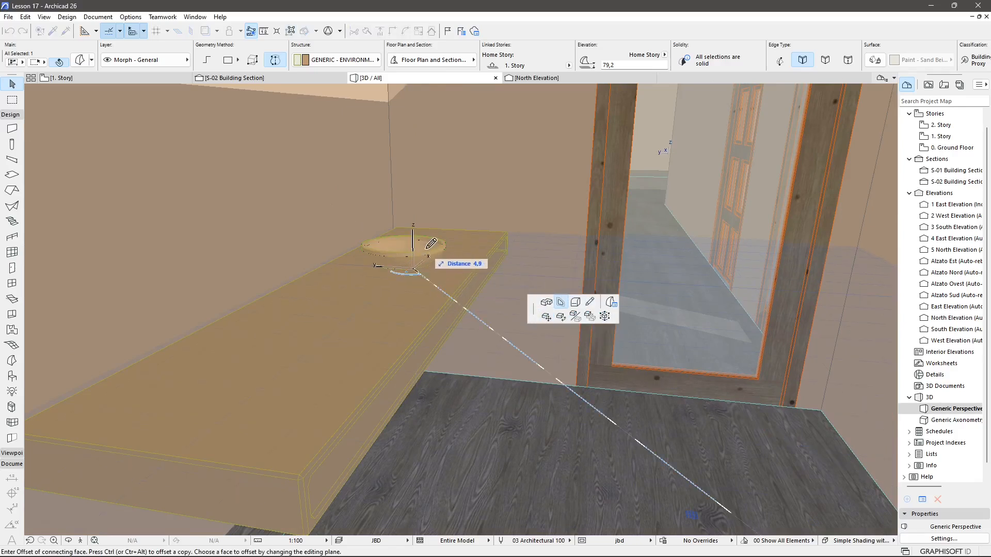
{"action": "left_click", "coordinate": [546, 304]}
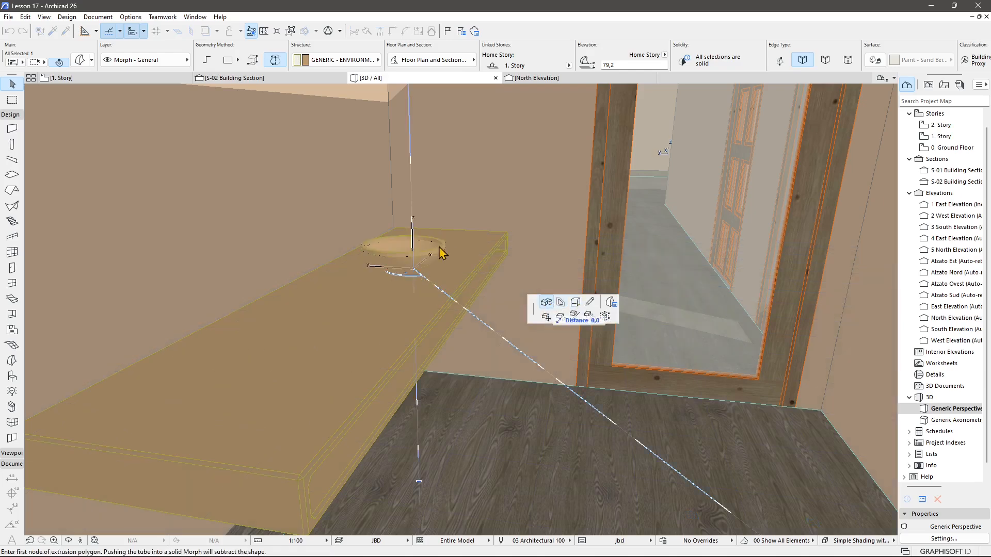
{"action": "left_click", "coordinate": [606, 318]}
{"action": "left_click", "coordinate": [459, 238]}
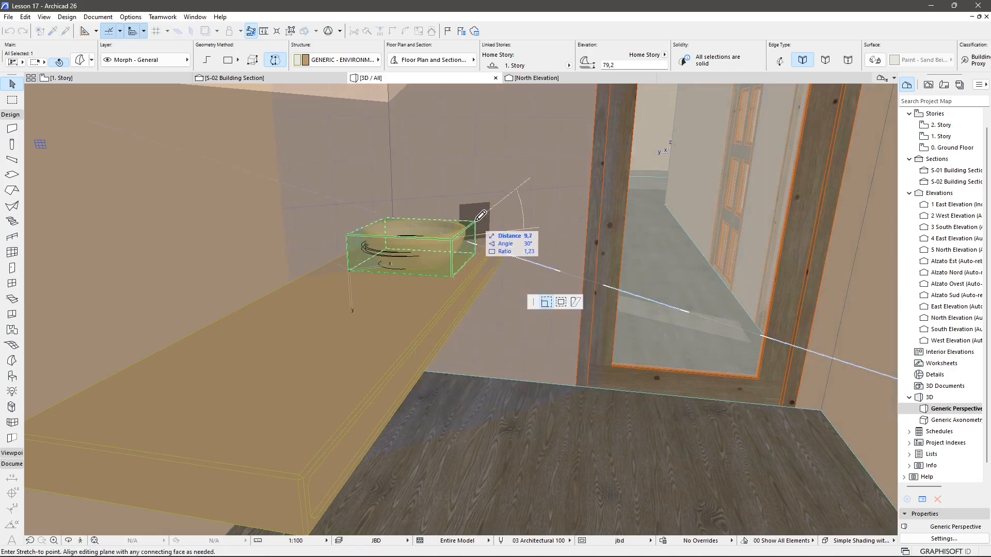
{"action": "left_click", "coordinate": [482, 220]}
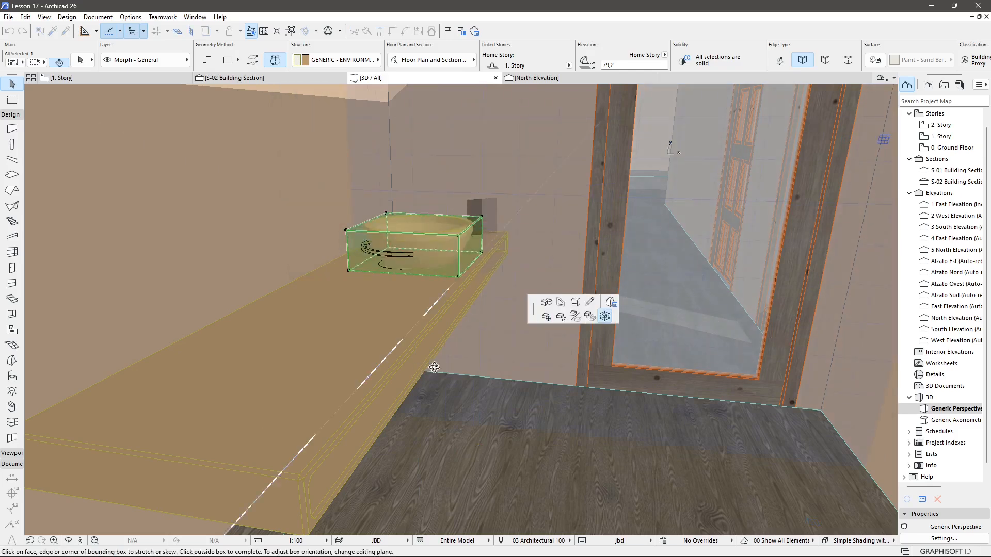
{"action": "middle_click_drag", "start_coordinate": [434, 368], "coordinate": [501, 365], "text": "shift"}
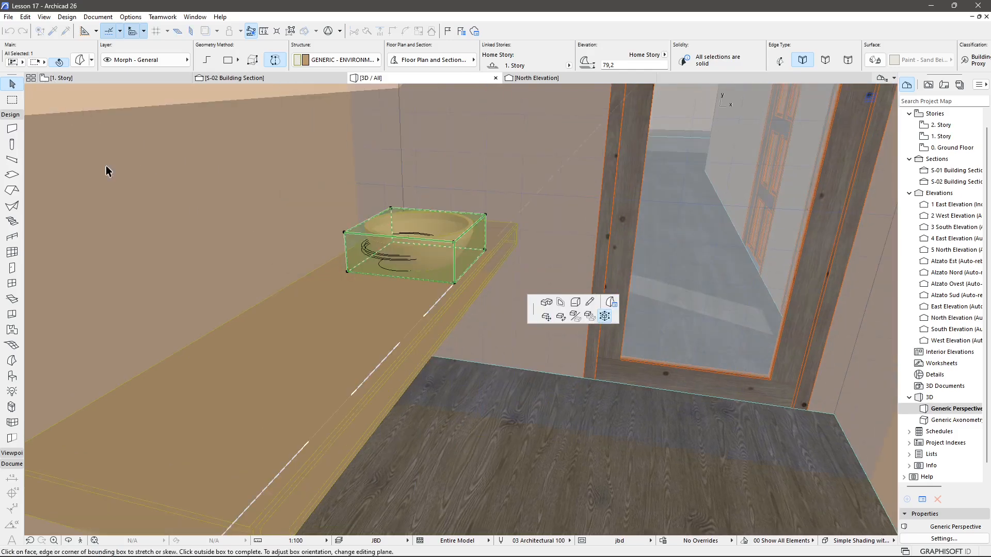
{"action": "left_click", "coordinate": [490, 371]}
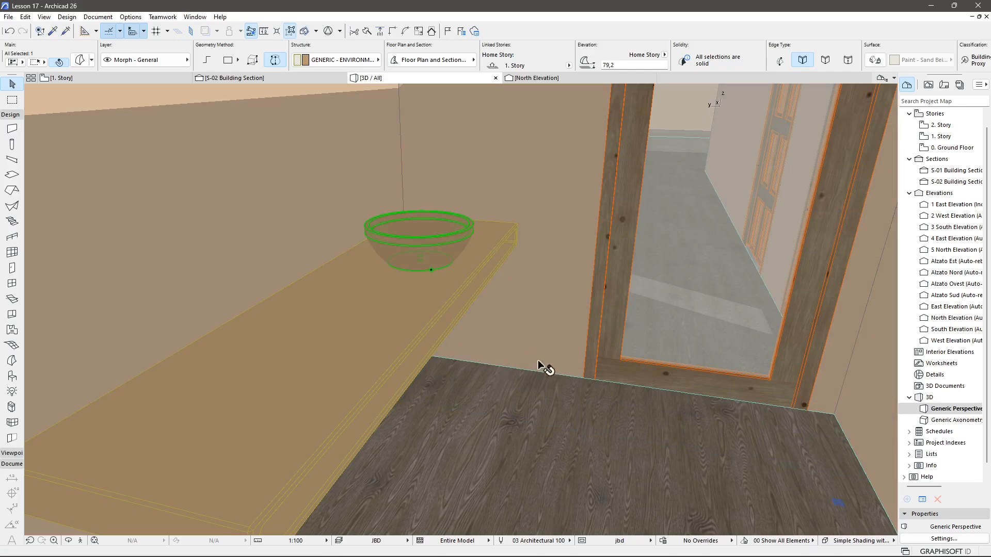
{"action": "middle_click_drag", "start_coordinate": [538, 361], "coordinate": [464, 370], "text": "shift"}
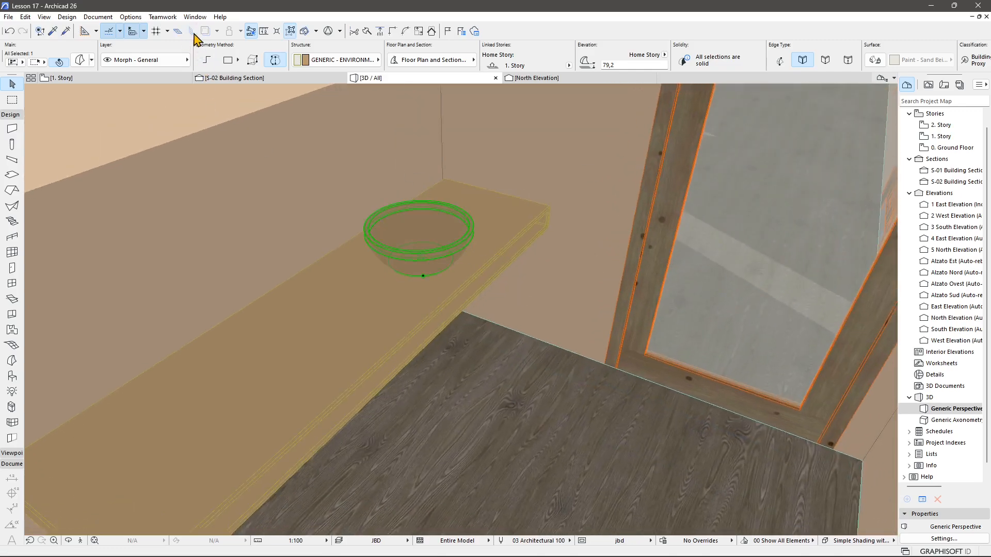
Step: Return the 3D window to the default editing plane
{"action": "left_click", "coordinate": [167, 31]}
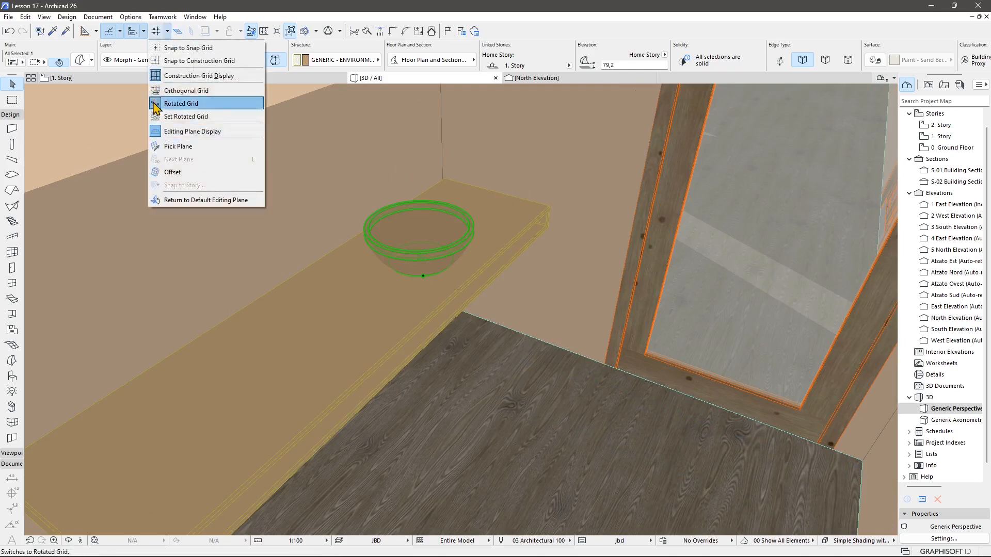
{"action": "left_click", "coordinate": [178, 40]}
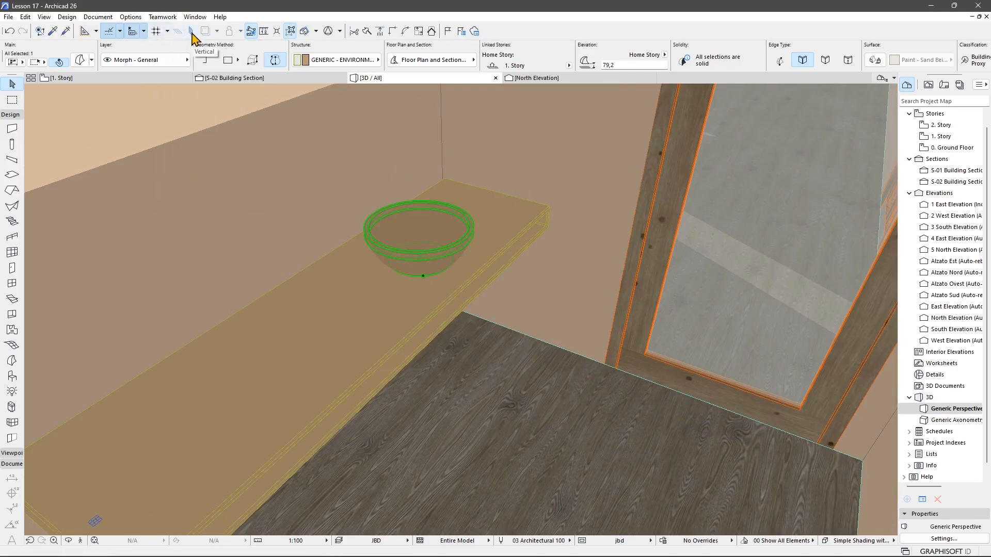
{"action": "left_click", "coordinate": [168, 31]}
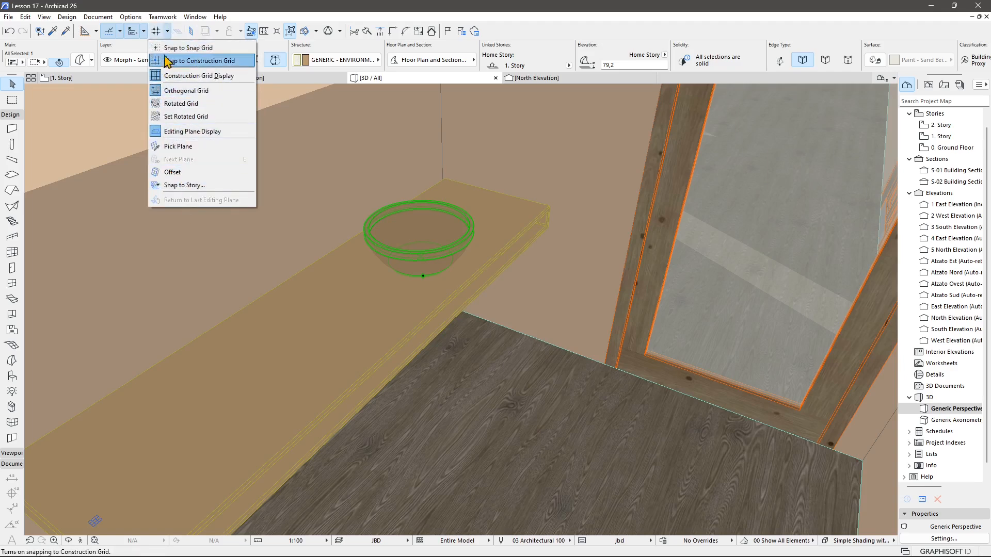
{"action": "left_click", "coordinate": [170, 33]}
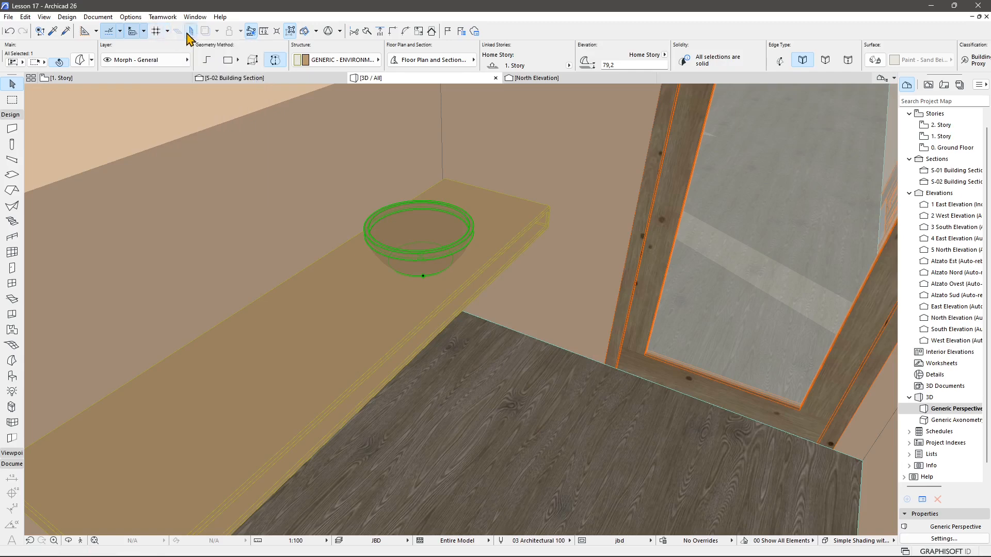
{"action": "left_click", "coordinate": [167, 31]}
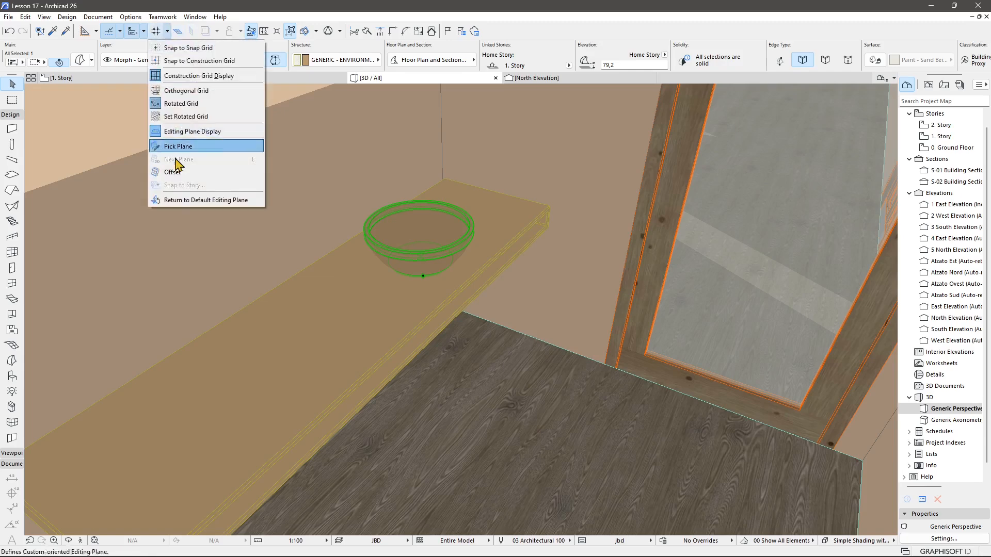
{"action": "left_click", "coordinate": [176, 201]}
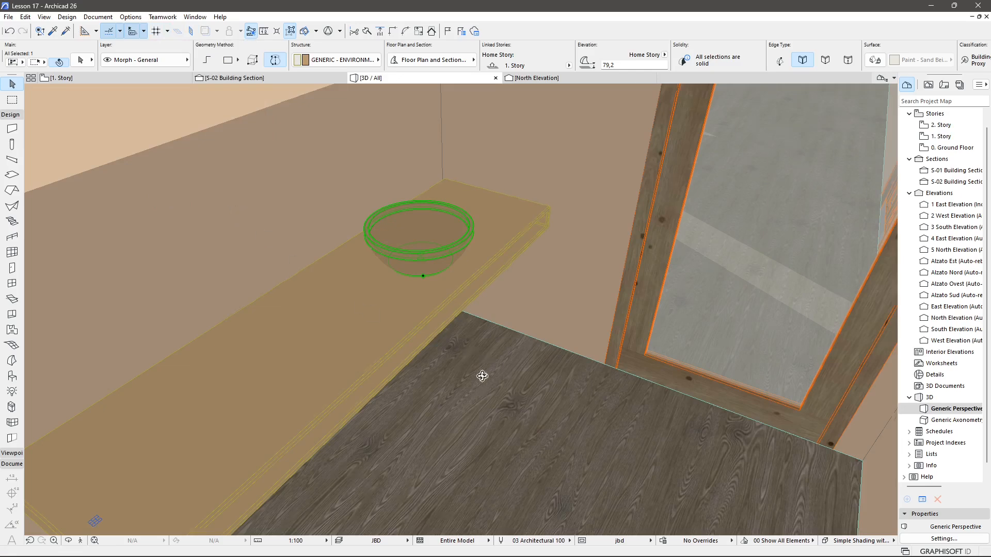
{"action": "middle_click_drag", "start_coordinate": [483, 376], "coordinate": [429, 314], "text": "shift"}
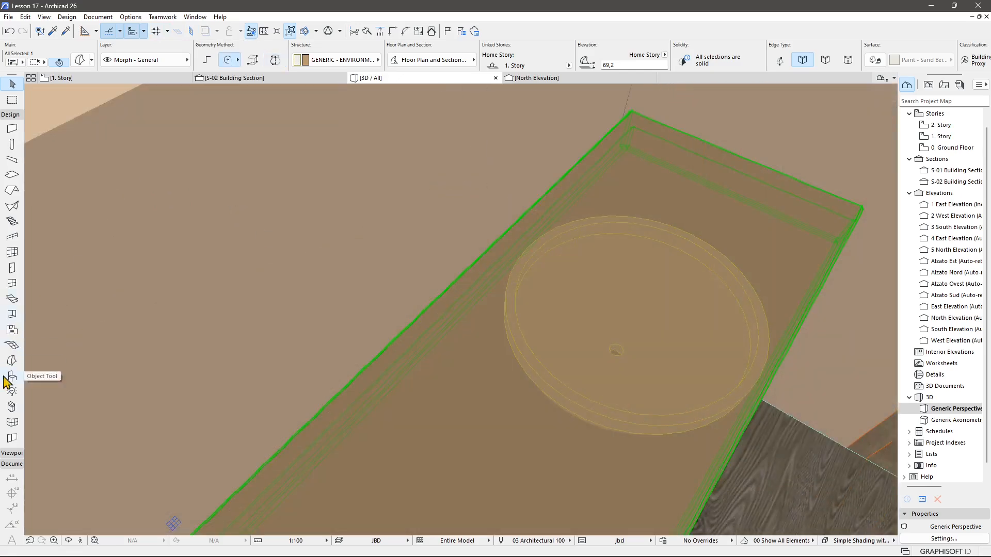
{"action": "left_click", "coordinate": [11, 361]}
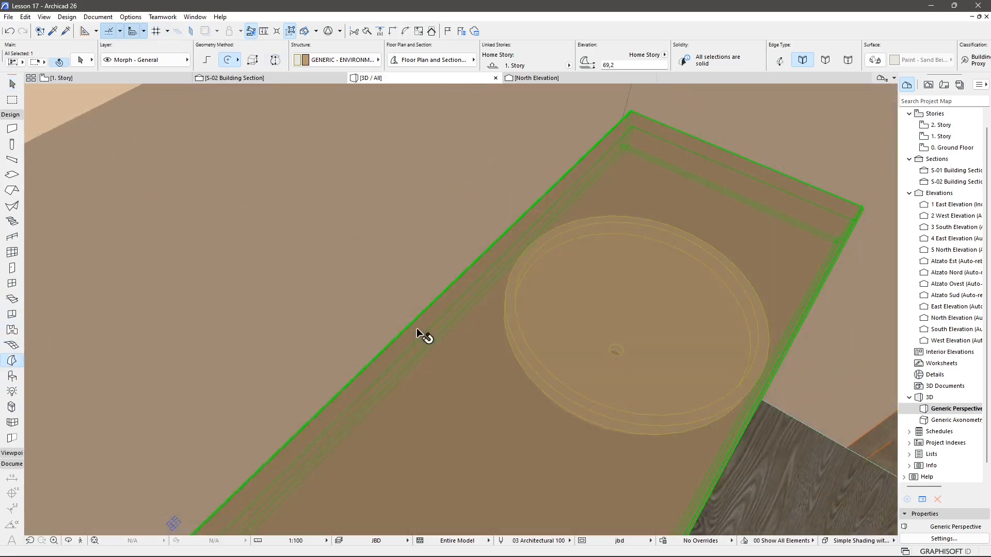
{"action": "middle_click_drag", "start_coordinate": [418, 333], "coordinate": [430, 258], "text": "shift"}
{"action": "left_click", "coordinate": [434, 284]}
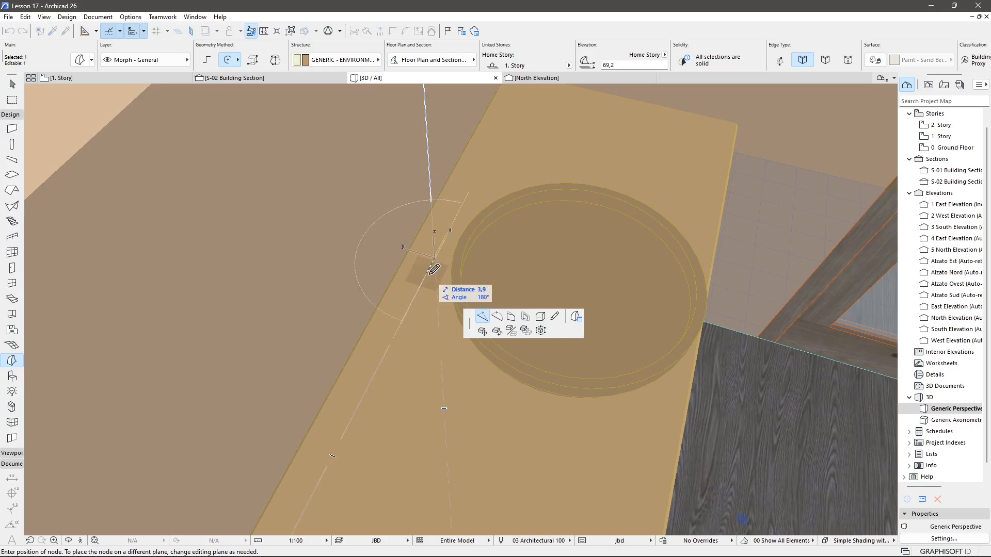
{"action": "left_click", "coordinate": [427, 260]}
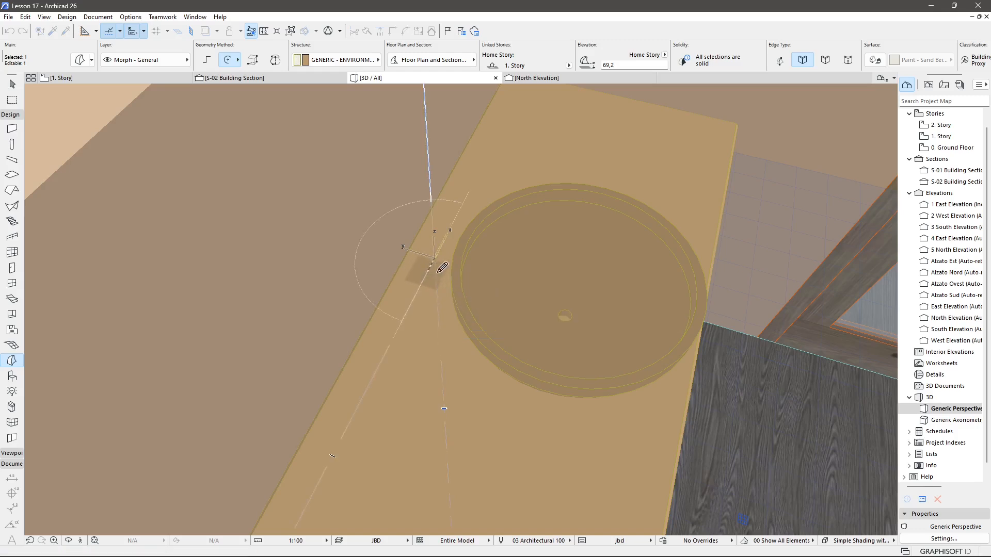
{"action": "left_click", "coordinate": [436, 278]}
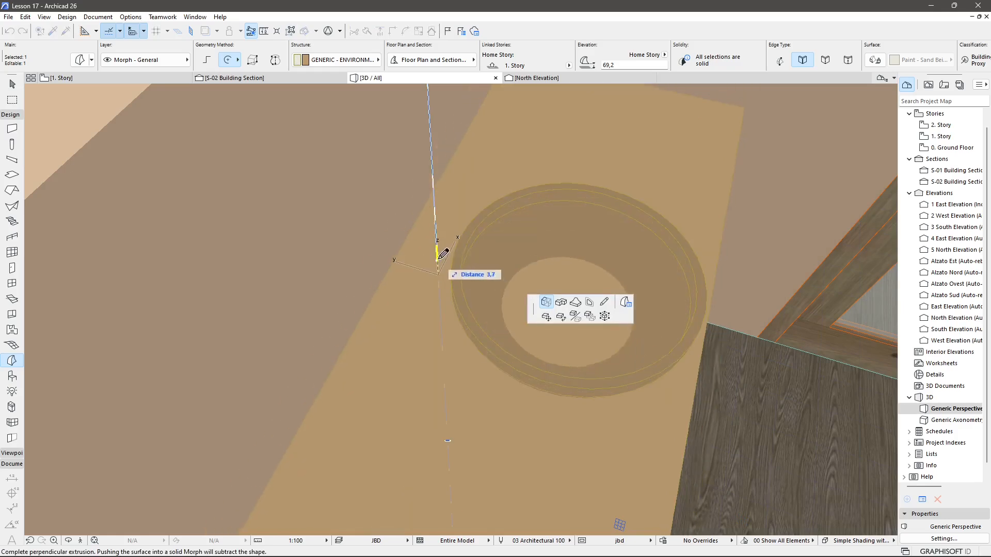
{"action": "key", "text": "Escape"}
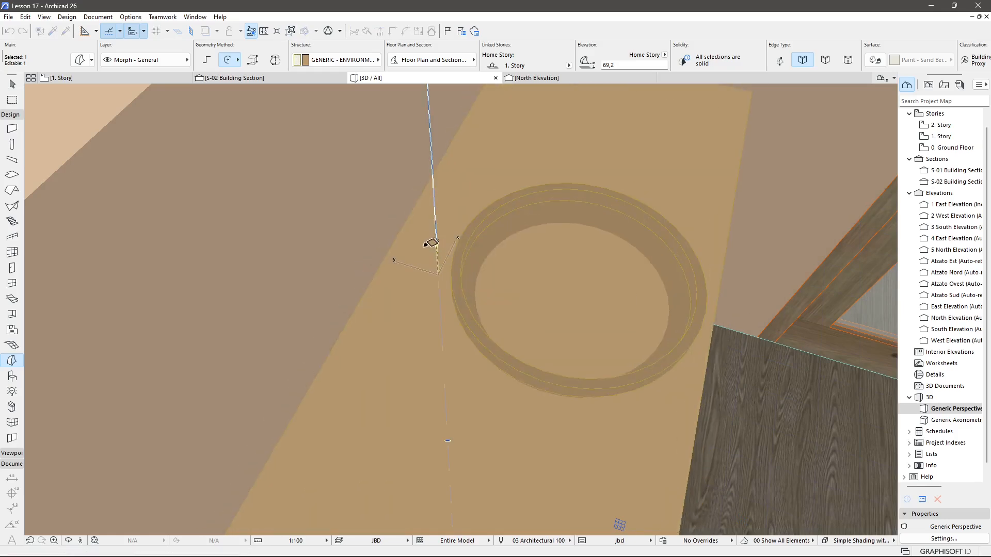
{"action": "key", "text": "Escape"}
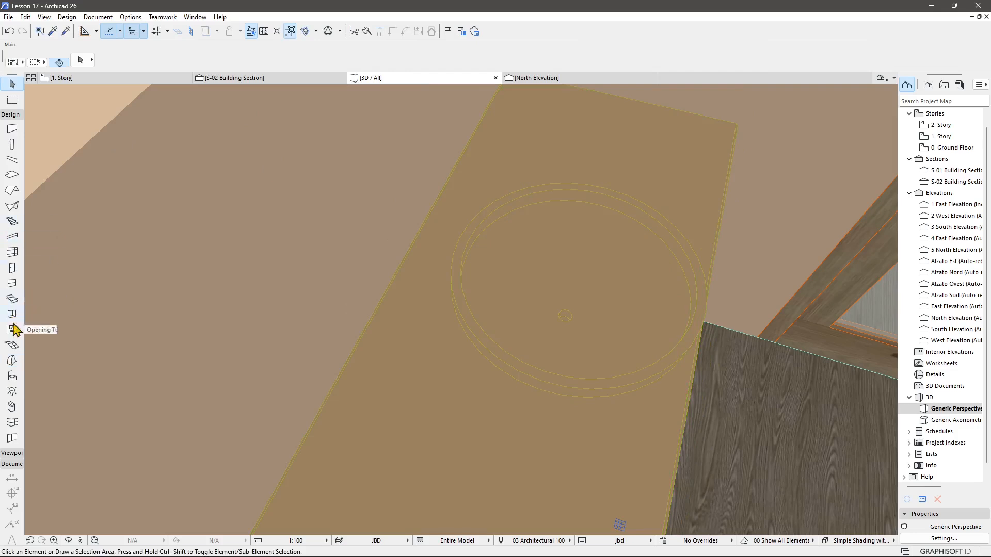
Step: Draw a small full-circle arc morph on the countertop, between the basin and the wall
{"action": "left_click", "coordinate": [12, 362]}
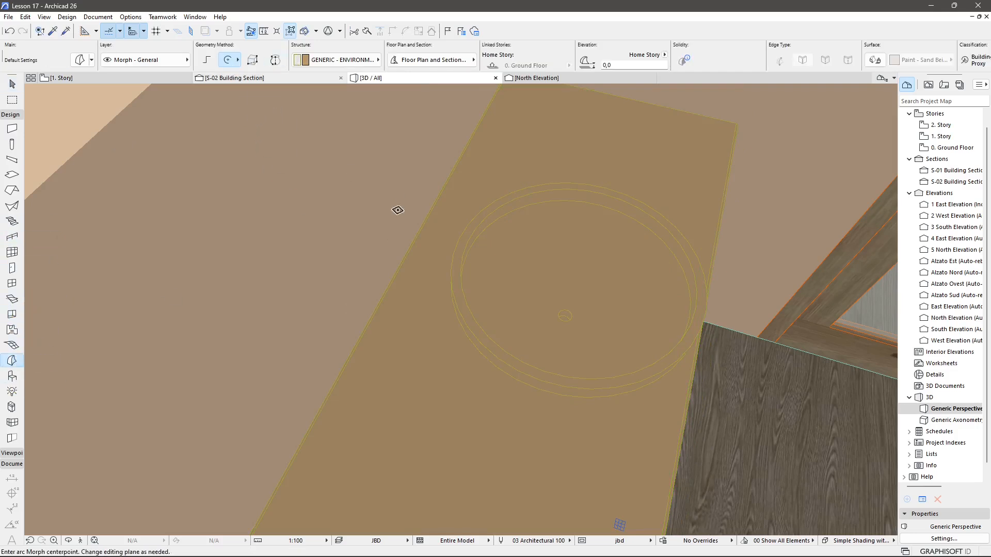
{"action": "left_click", "coordinate": [434, 248]}
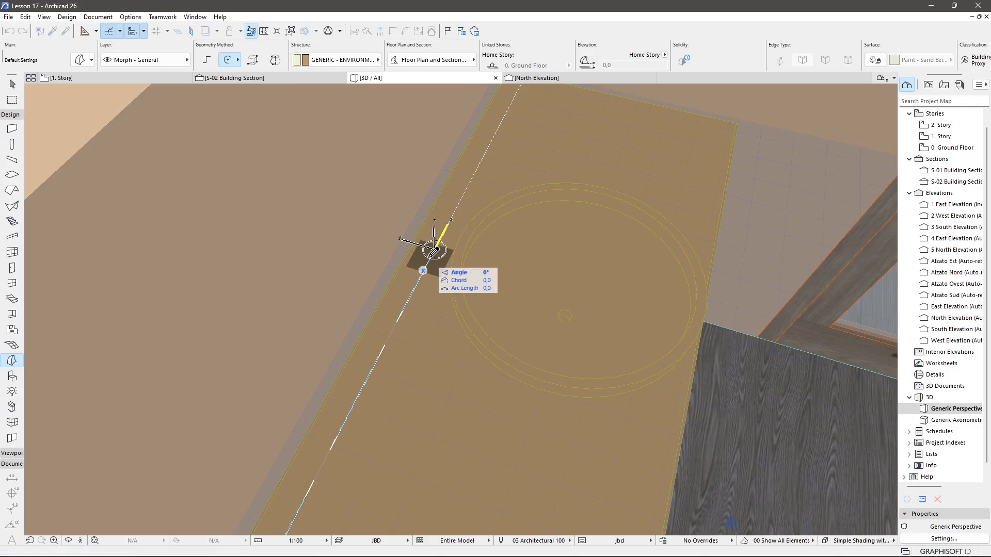
{"action": "left_click", "coordinate": [422, 270]}
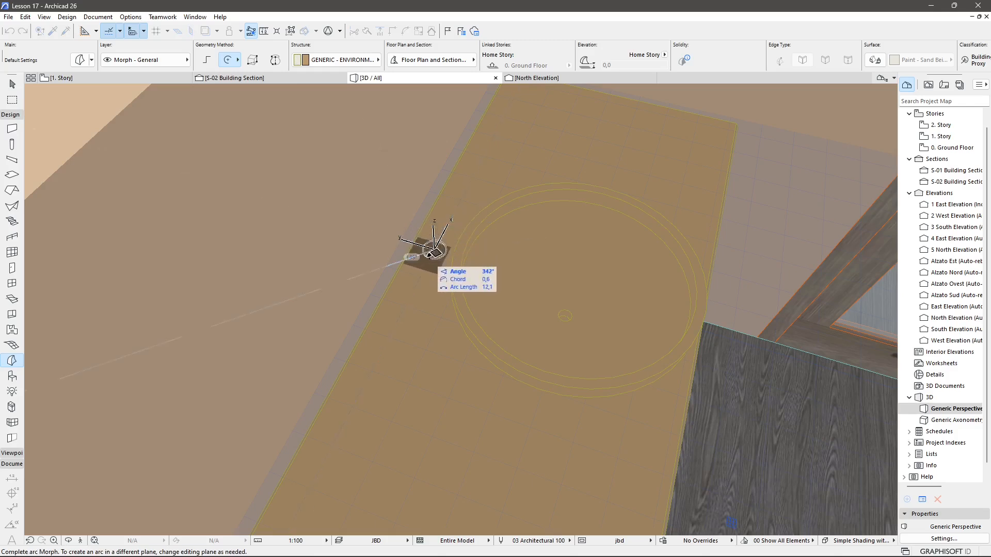
{"action": "left_click", "coordinate": [433, 254]}
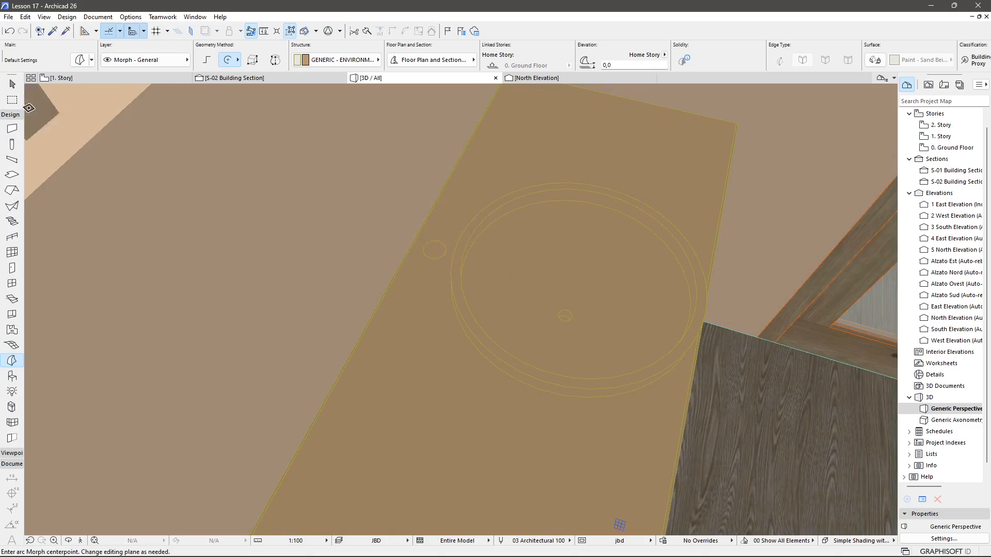
Step: Extrude the small circle as a tube, first straight up and then about 11.1 horizontally over the basin
{"action": "left_click", "coordinate": [12, 83]}
{"action": "left_click", "coordinate": [436, 252]}
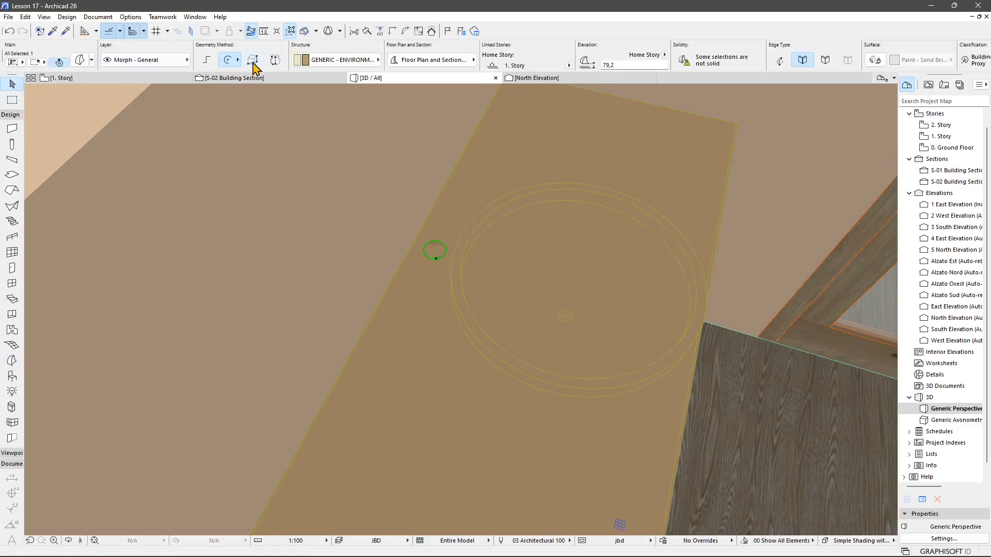
{"action": "left_click", "coordinate": [435, 251]}
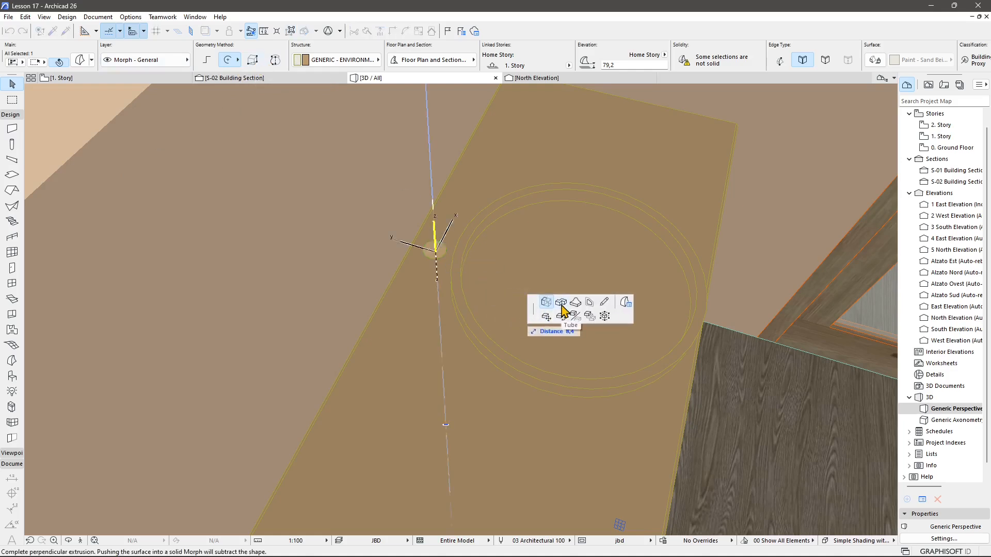
{"action": "left_click", "coordinate": [561, 304]}
{"action": "left_click", "coordinate": [436, 249]}
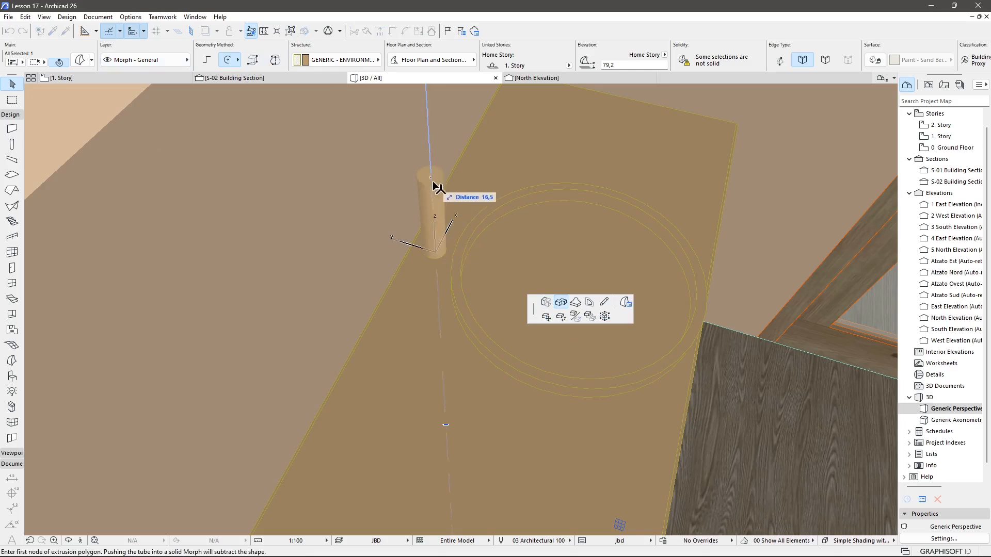
{"action": "left_click", "coordinate": [436, 164]}
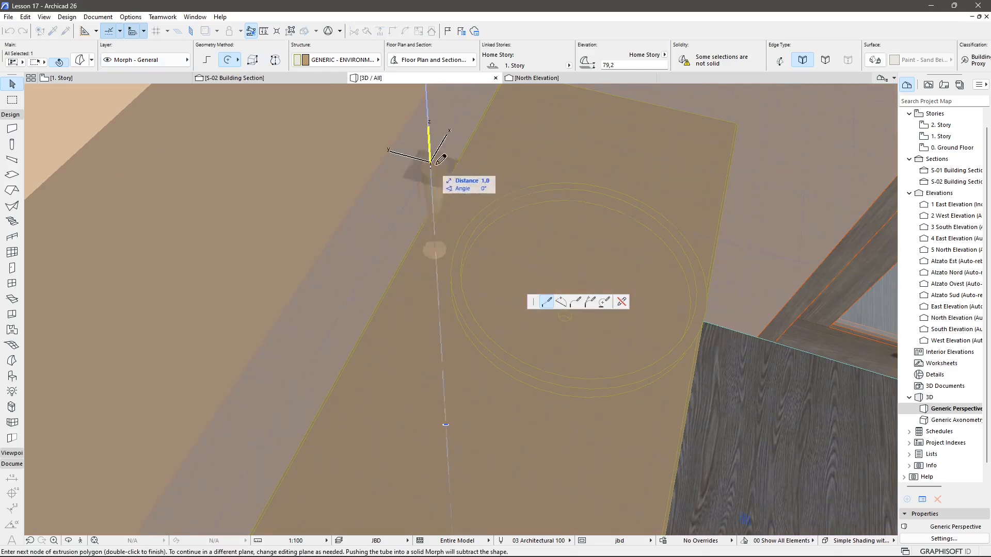
{"action": "middle_click_drag", "start_coordinate": [474, 225], "coordinate": [485, 229], "text": "shift"}
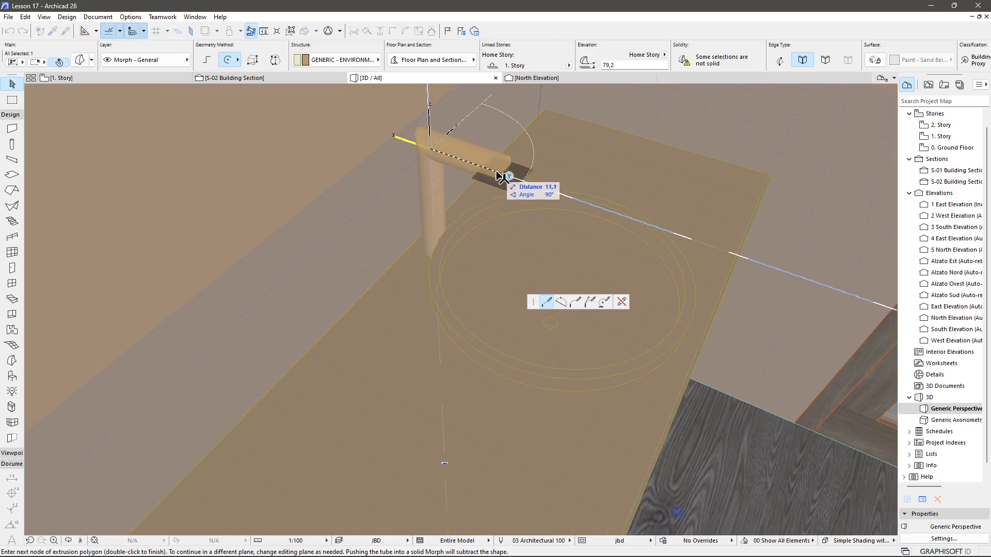
{"action": "left_click", "coordinate": [497, 170]}
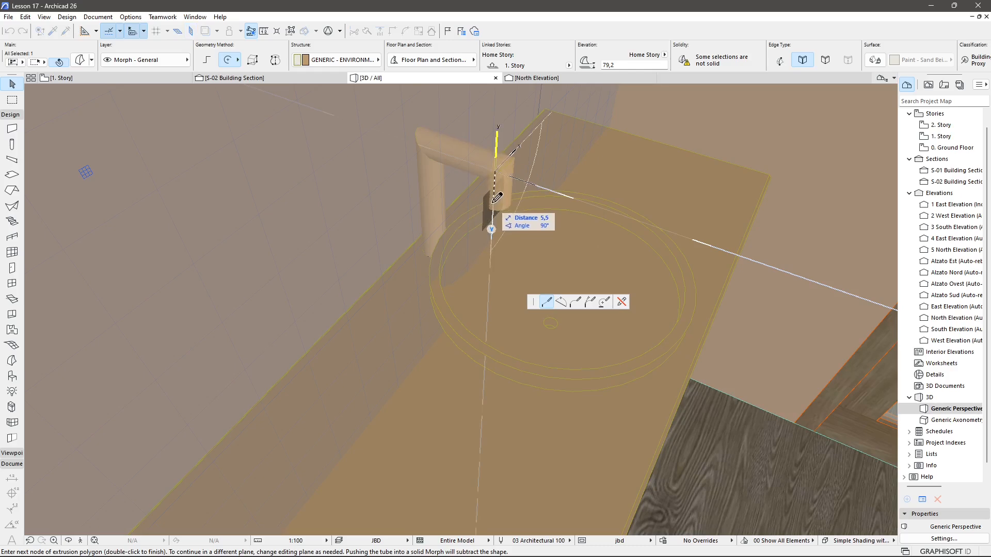
Step: Finish the faucet tube with a tangential arc that bends its free end down toward the basin
{"action": "left_click", "coordinate": [575, 302]}
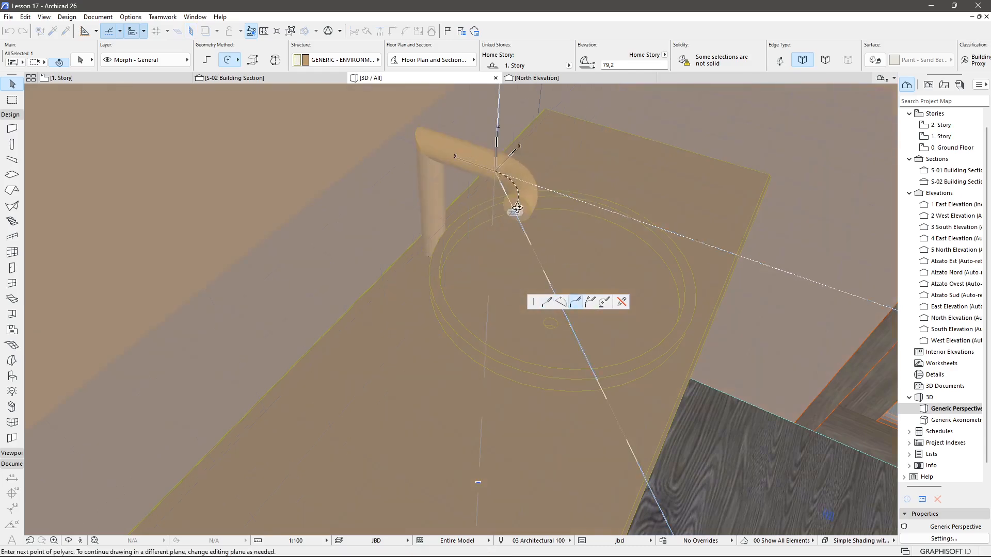
{"action": "middle_click_drag", "start_coordinate": [501, 210], "coordinate": [378, 224], "text": "shift"}
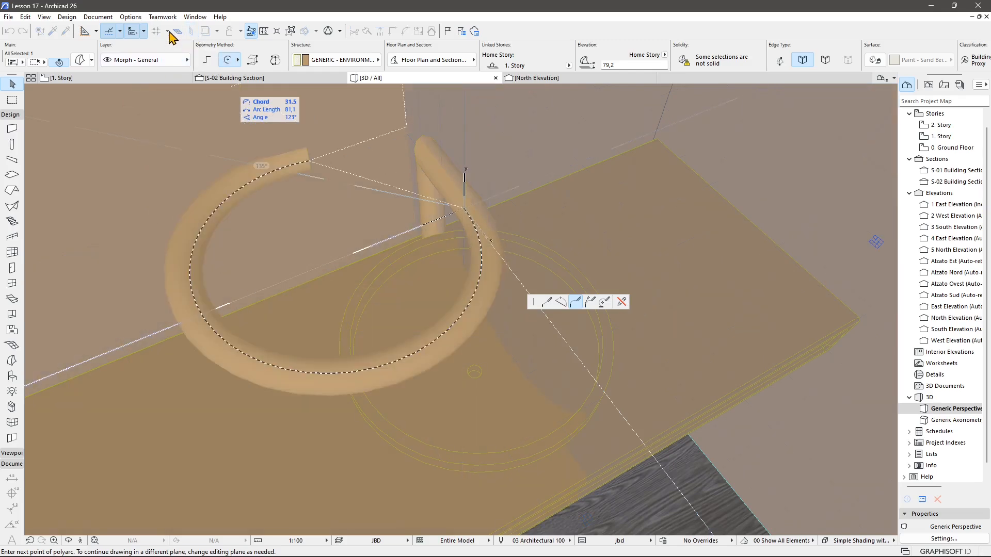
{"action": "middle_click_drag", "start_coordinate": [464, 273], "coordinate": [510, 190], "text": "shift"}
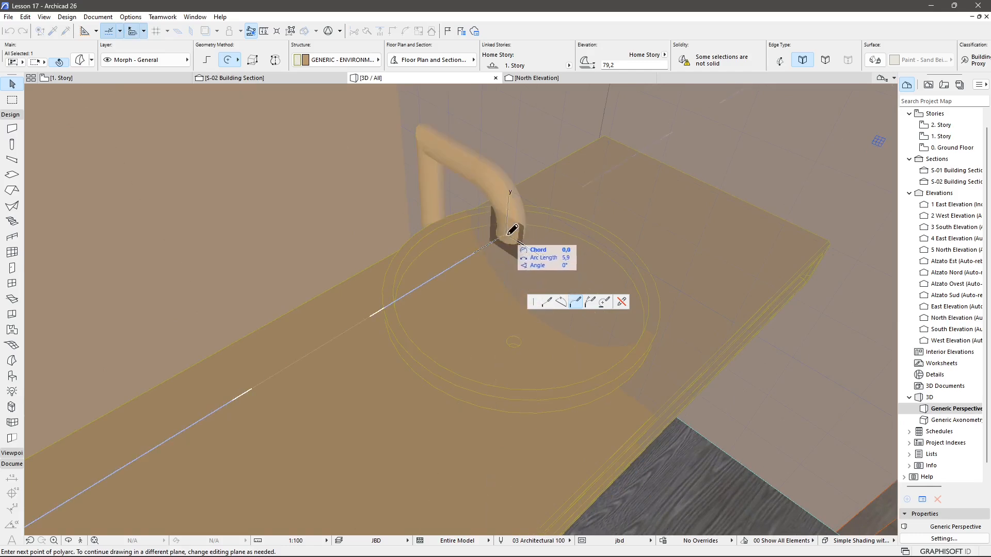
{"action": "left_click", "coordinate": [512, 229]}
{"action": "middle_click_drag", "start_coordinate": [609, 408], "coordinate": [426, 341], "text": "shift"}
{"action": "scroll", "coordinate": [447, 355], "scroll_direction": "down", "scroll_amount": 4}
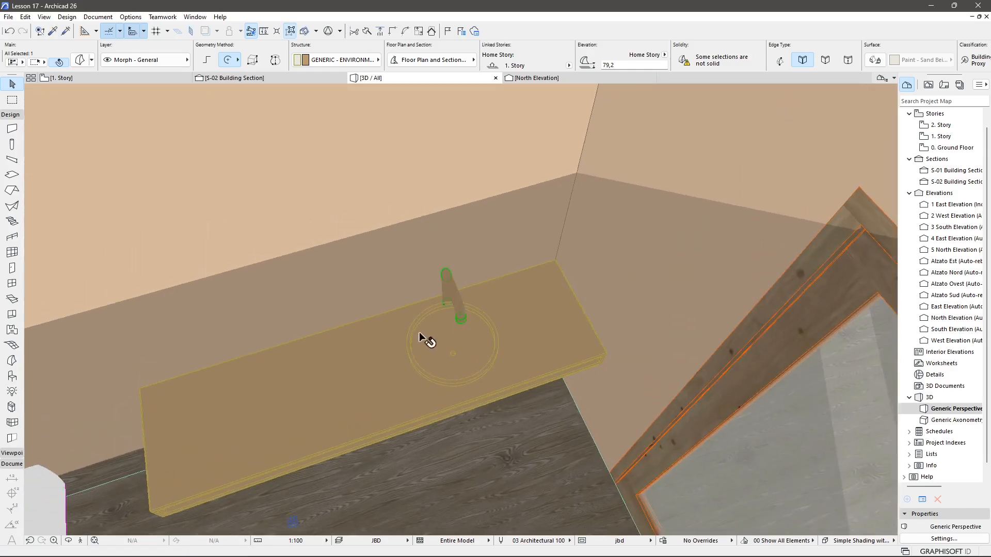
Step: Reposition the faucet tube on the countertop behind the basin
{"action": "left_click", "coordinate": [447, 277]}
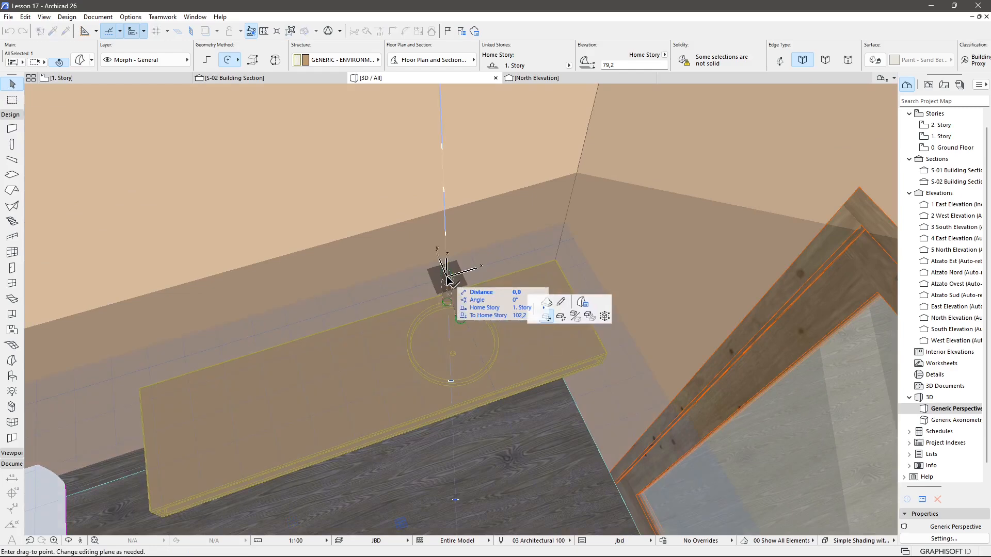
{"action": "left_click", "coordinate": [452, 290]}
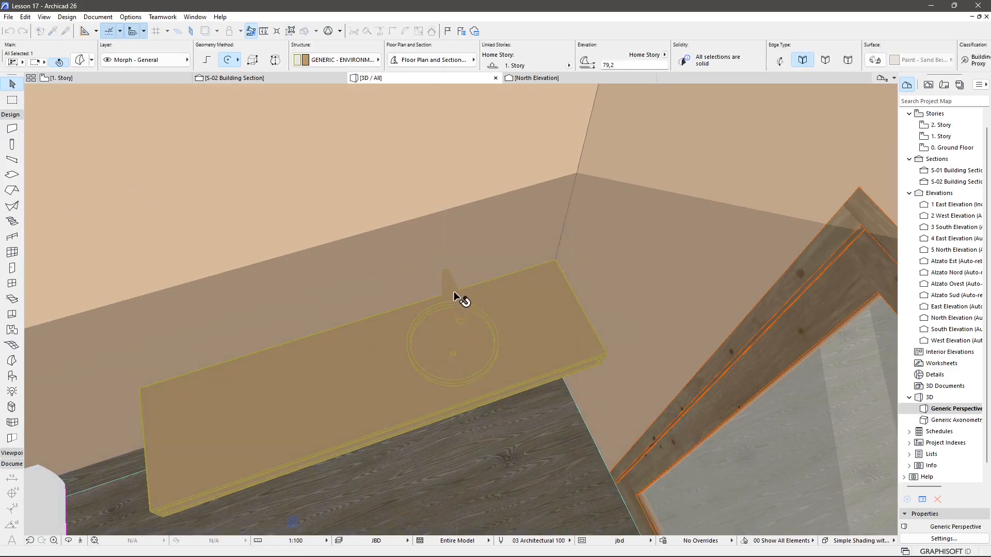
{"action": "left_click", "coordinate": [447, 304]}
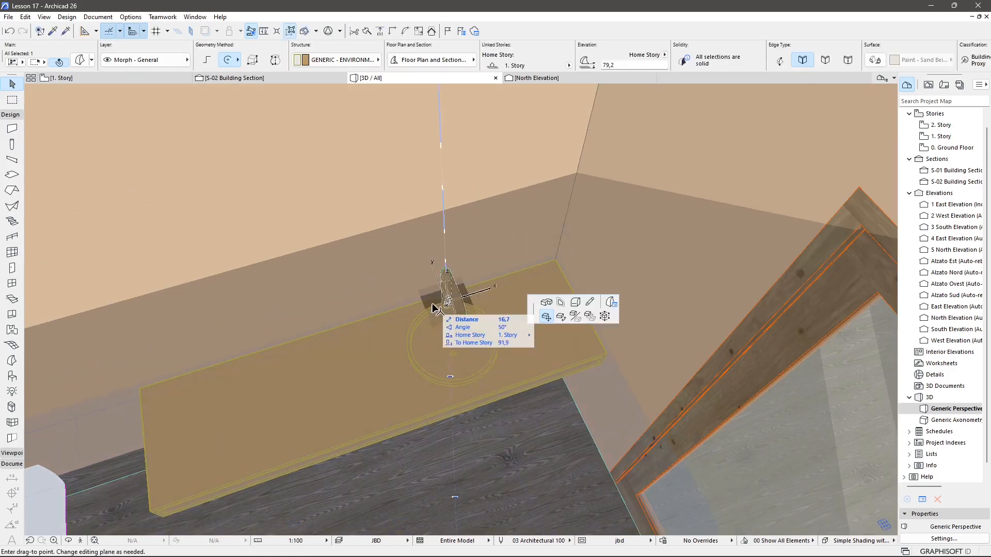
{"action": "left_click", "coordinate": [458, 350]}
{"action": "key", "text": "Escape"}
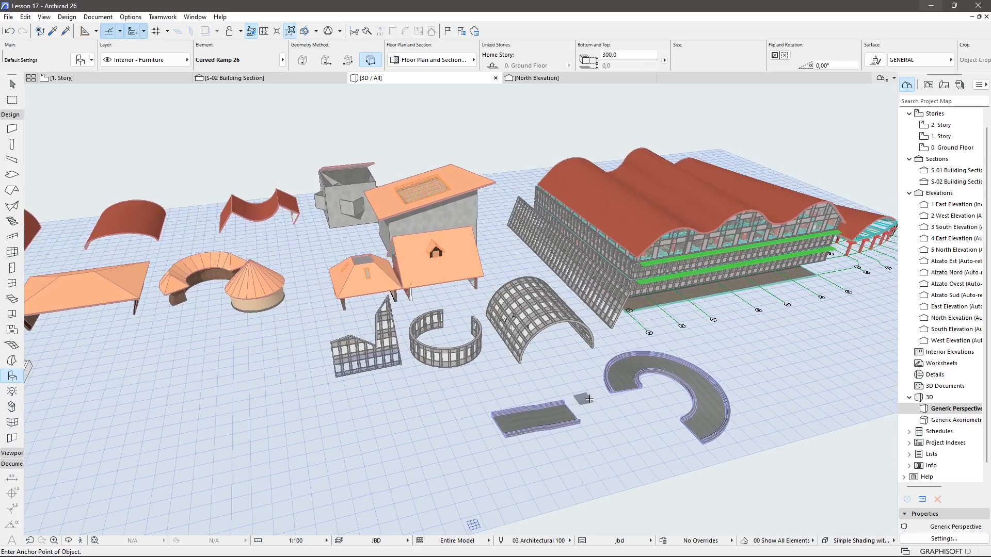
Step: Open the Object tool's default settings and browse the Embedded and Linked Libraries folders
{"action": "scroll", "coordinate": [670, 405], "scroll_direction": "up", "scroll_amount": 3}
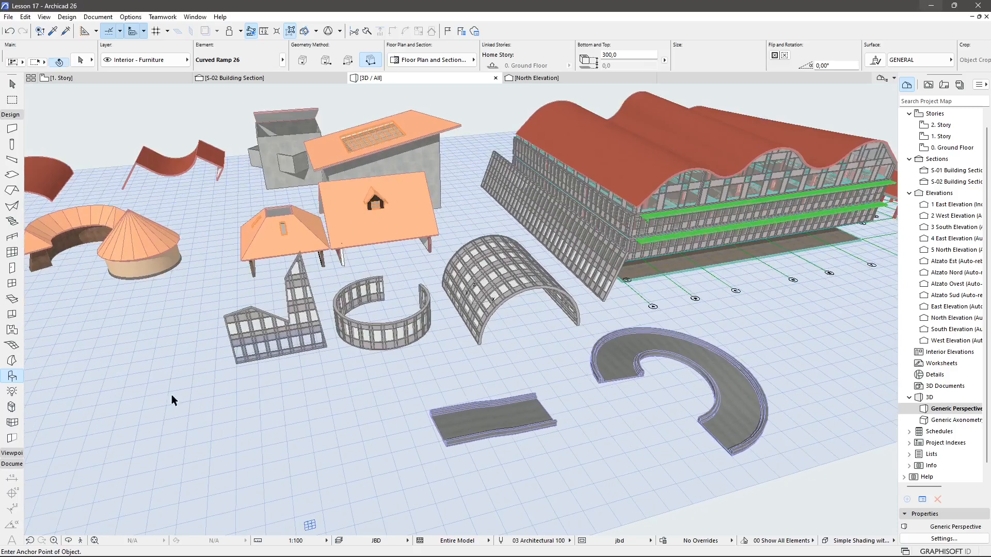
{"action": "double_click", "coordinate": [12, 376]}
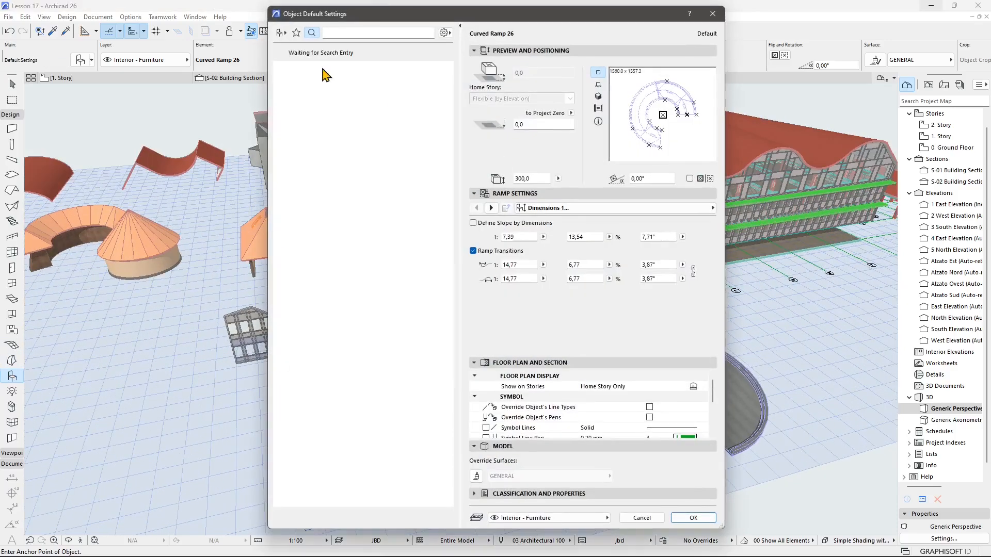
{"action": "left_click", "coordinate": [281, 32]}
{"action": "scroll", "coordinate": [330, 77], "scroll_direction": "up", "scroll_amount": 3}
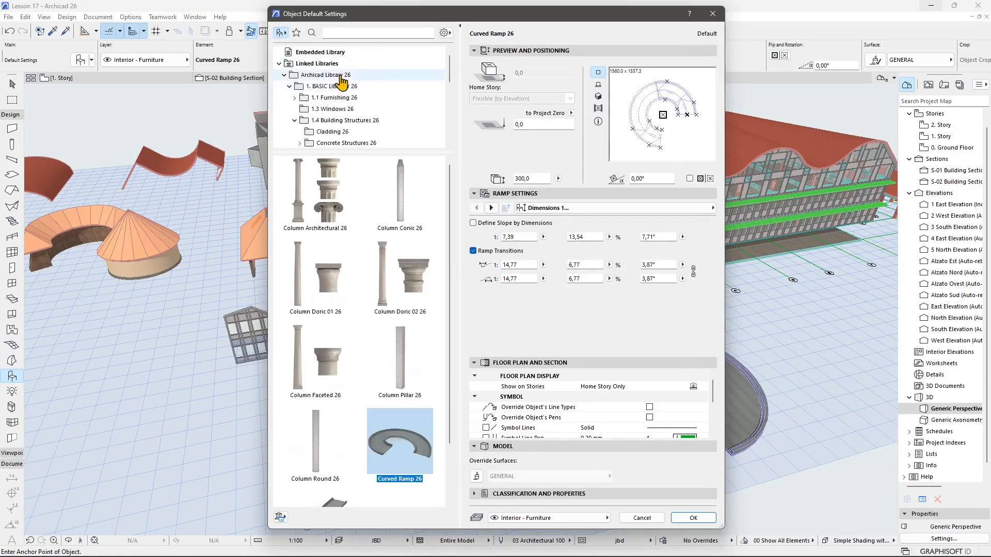
{"action": "left_click", "coordinate": [312, 52]}
{"action": "left_click", "coordinate": [317, 64]}
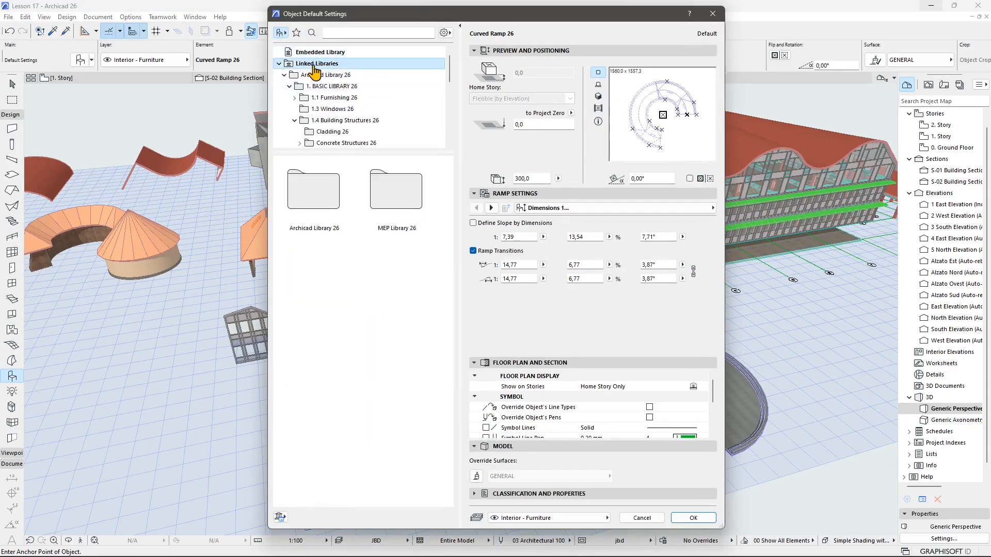
Step: Search the object library for "stair" and clear the search entry
{"action": "left_click", "coordinate": [344, 33]}
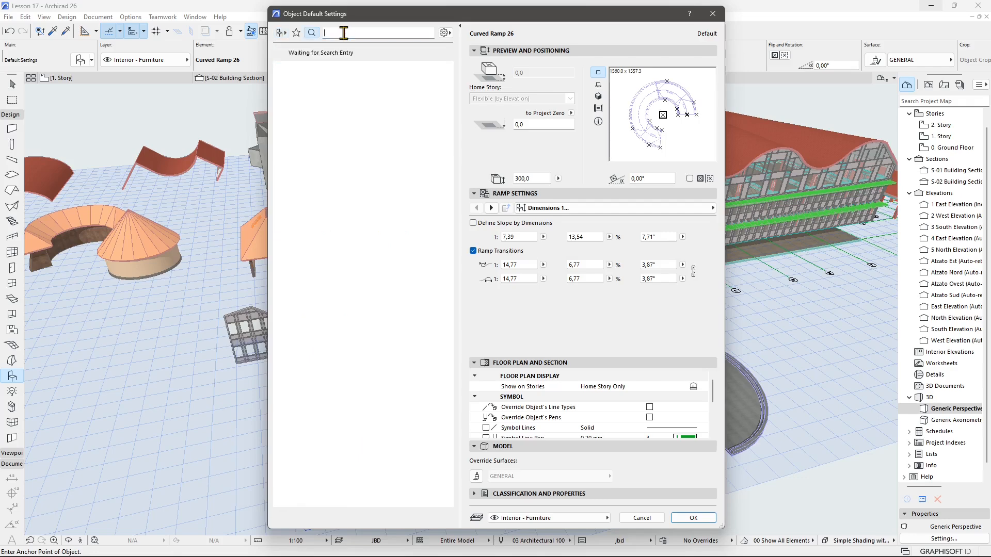
{"action": "type", "text": "stair"}
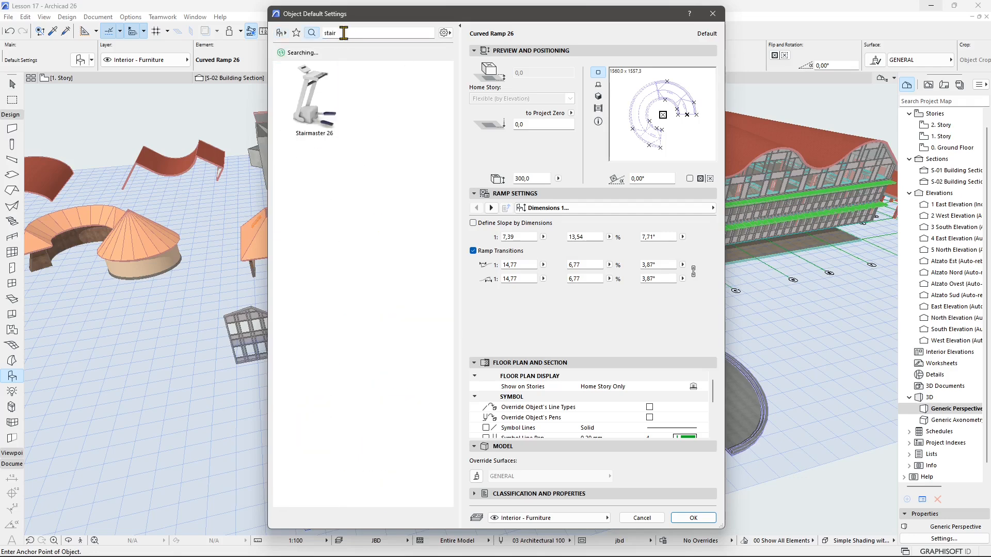
{"action": "key", "text": "BackSpace"}
{"action": "key", "text": "BackSpace"}
{"action": "key", "text": "BackSpace"}
{"action": "key", "text": "BackSpace"}
{"action": "key", "text": "BackSpace"}
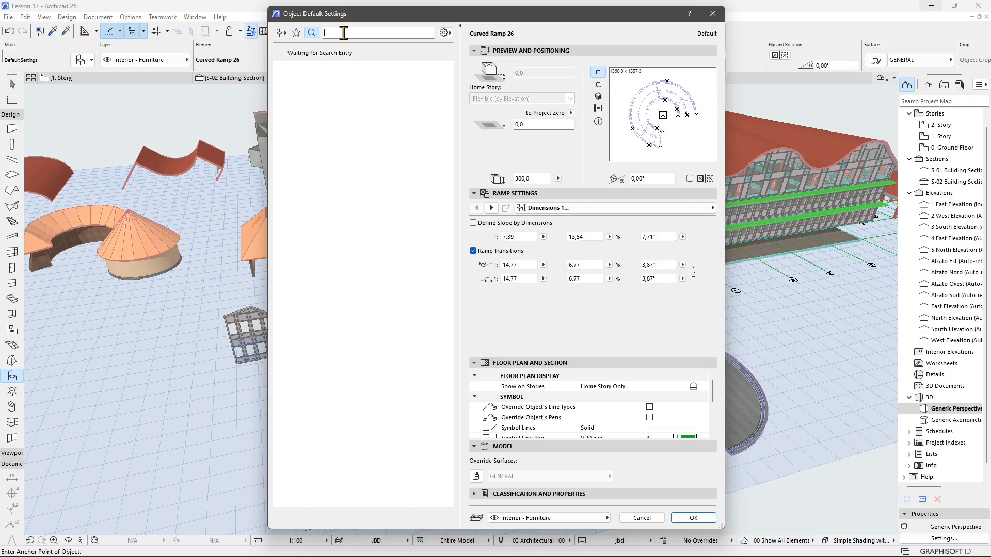